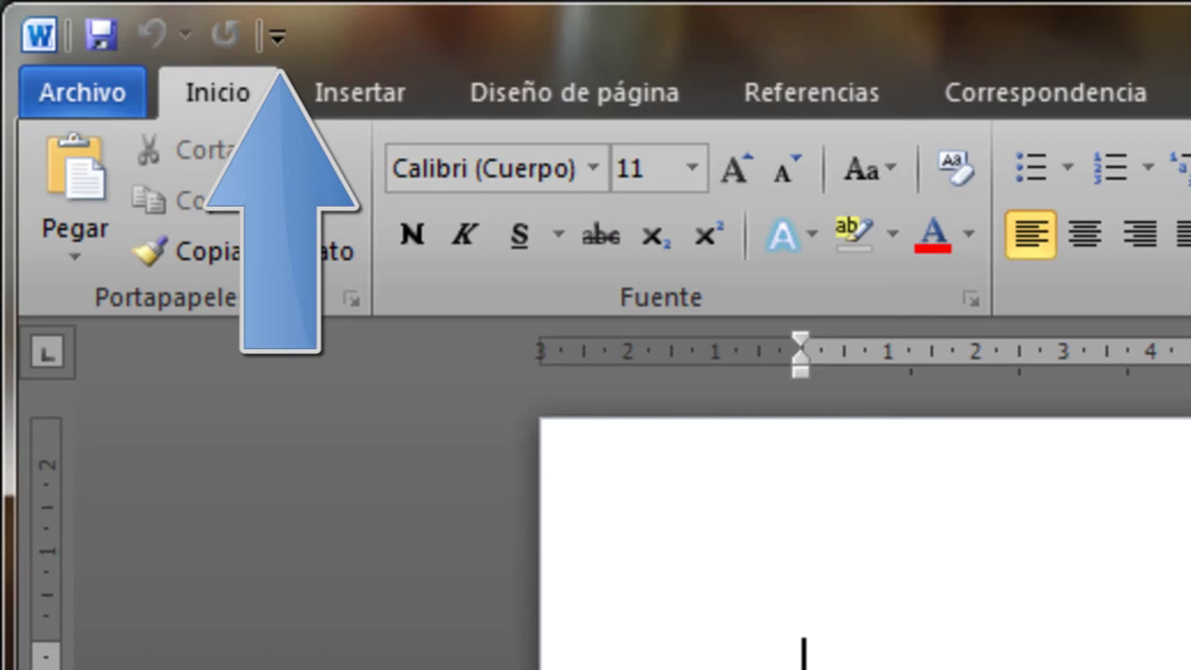
# - Open Más comandos... from the Quick Access Toolbar menu and expand the Comandos disponibles en list
pyautogui.click(277, 39)
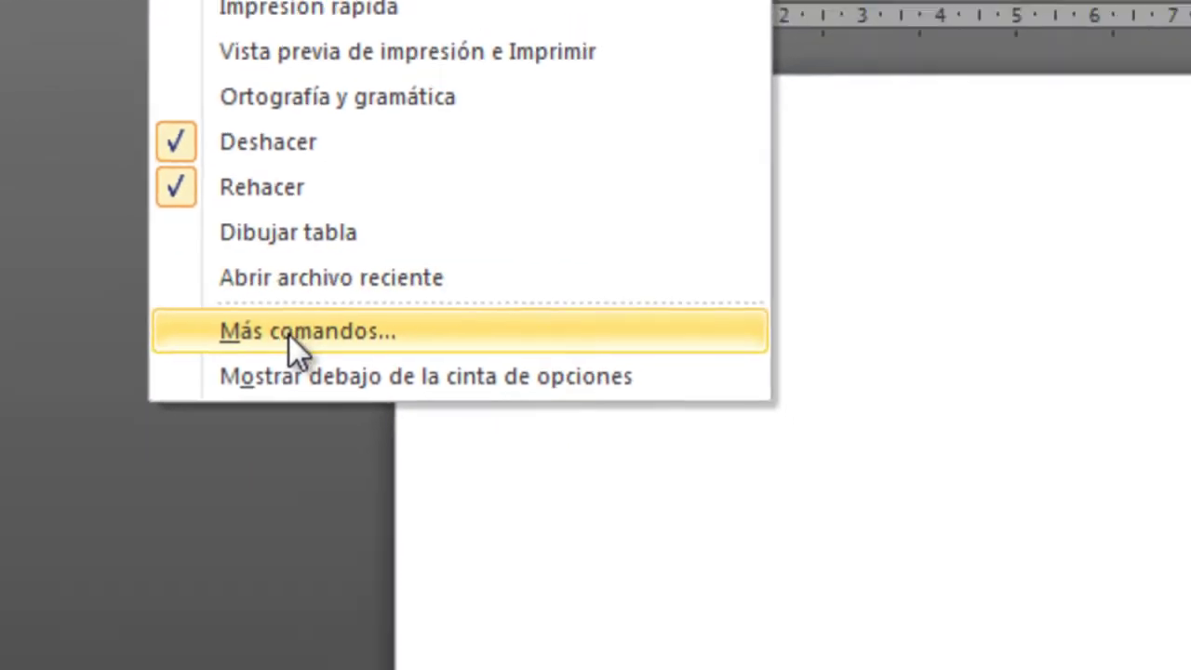
pyautogui.click(290, 336)
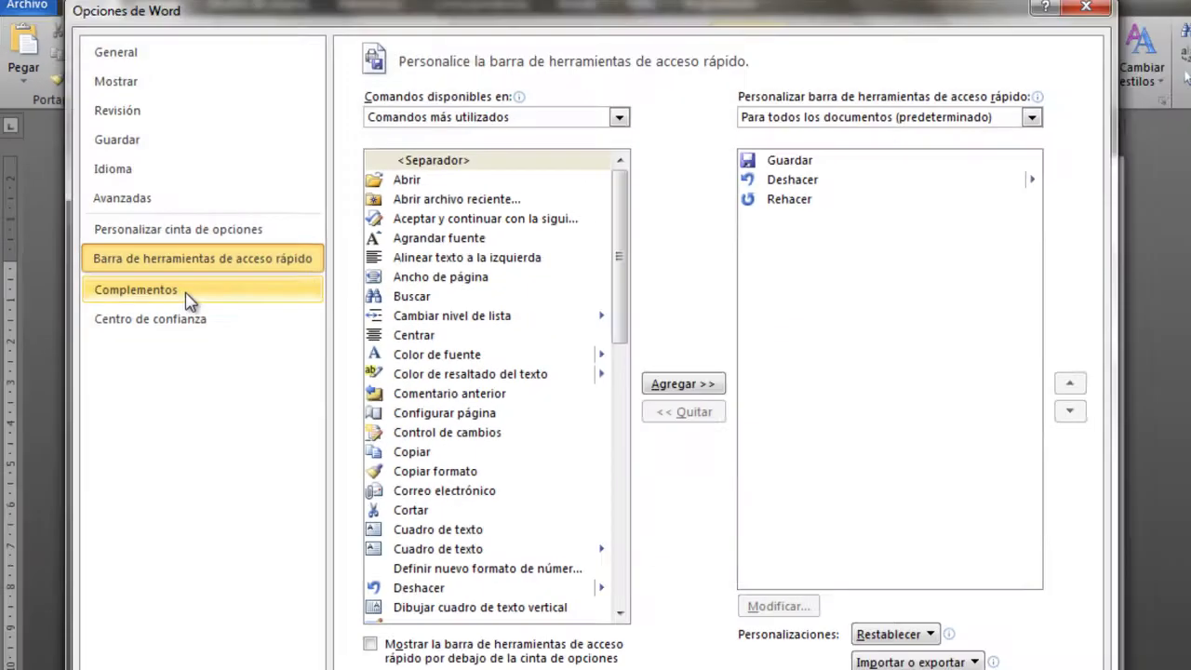
pyautogui.moveTo(353, 48); pyautogui.dragTo(415, 36)
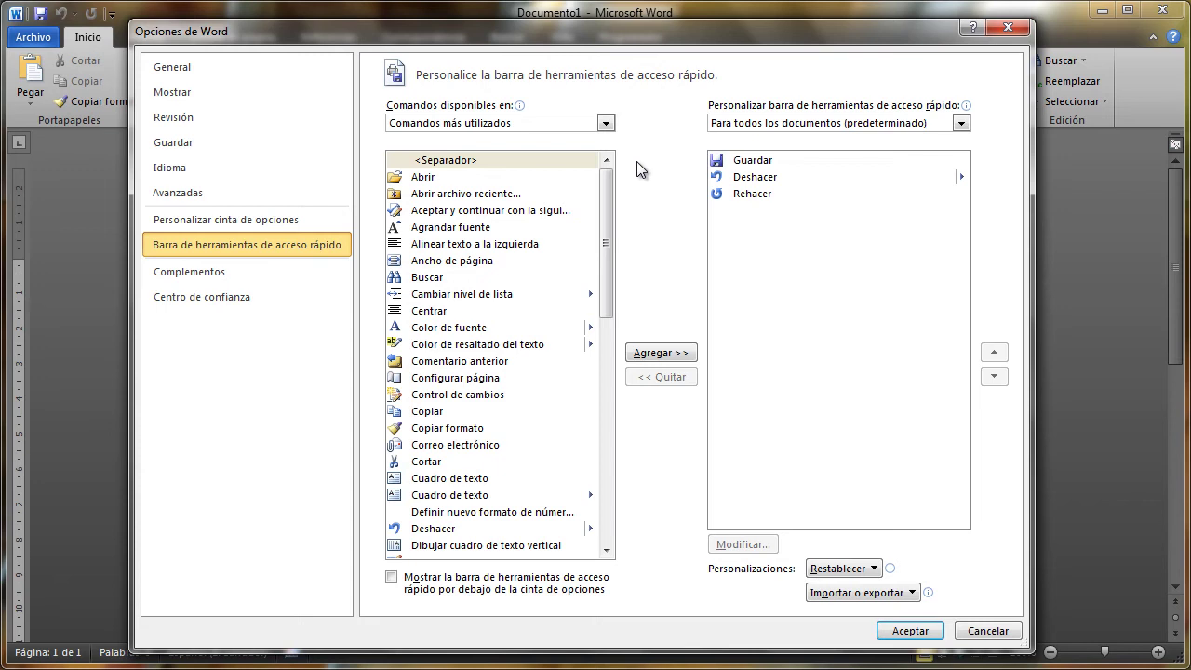
pyautogui.click(606, 124)
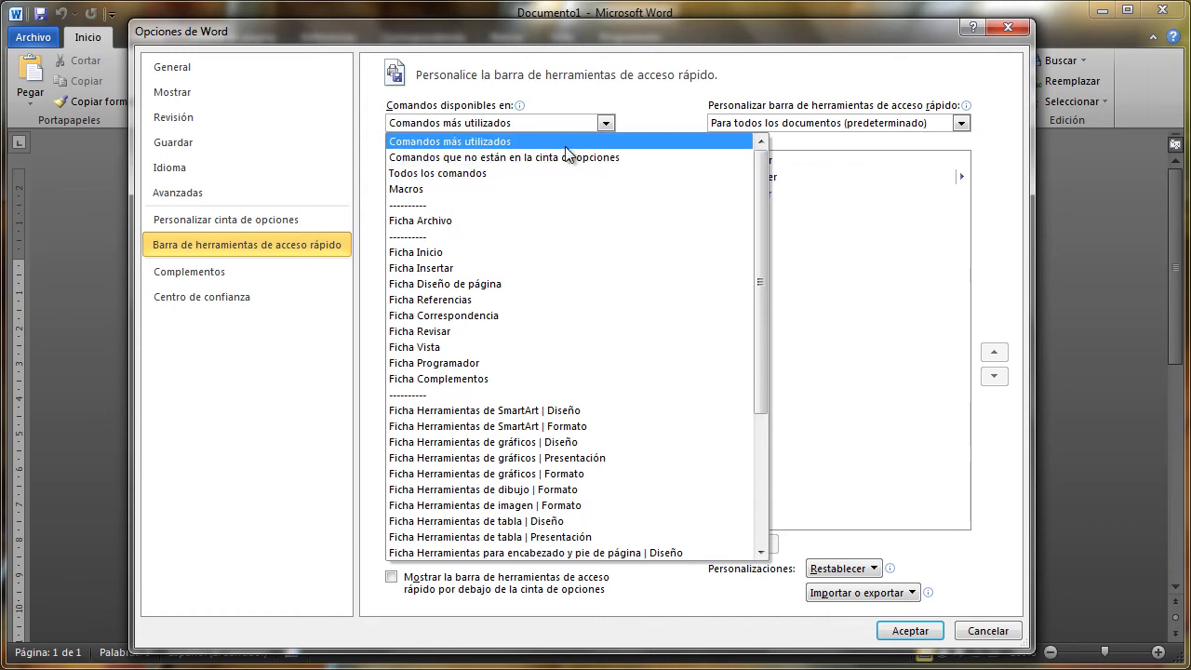
# - Add Actualizar from Comandos que no están en la cinta de opciones to the Quick Access Toolbar
pyautogui.click(502, 156)
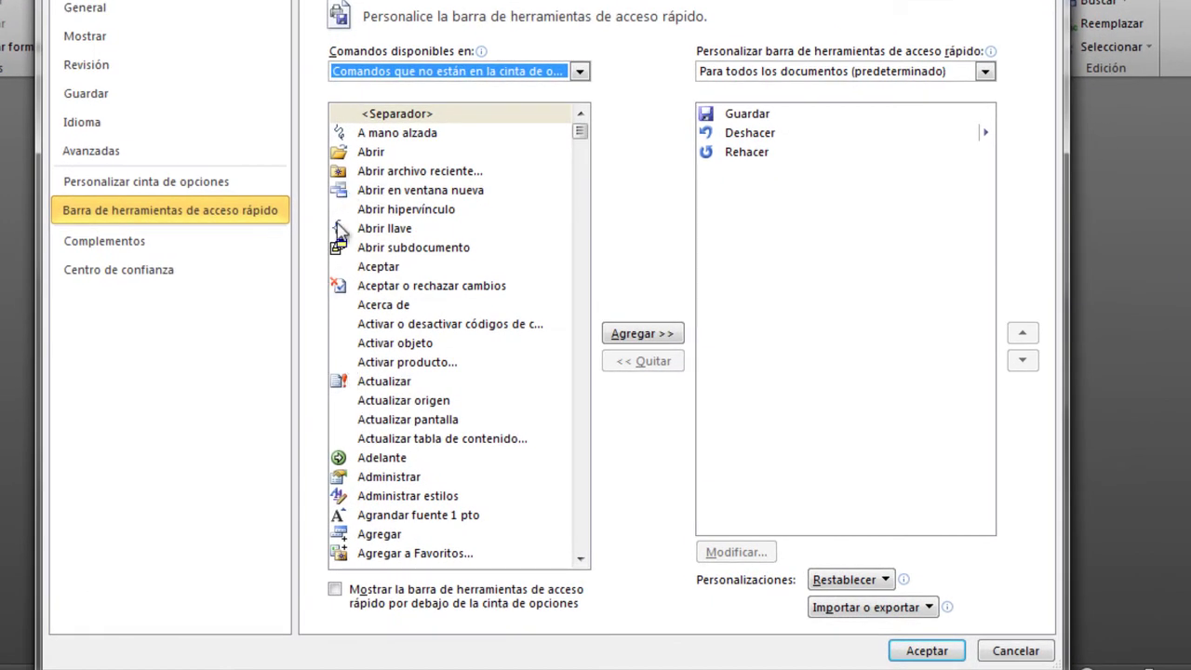
pyautogui.click(376, 383)
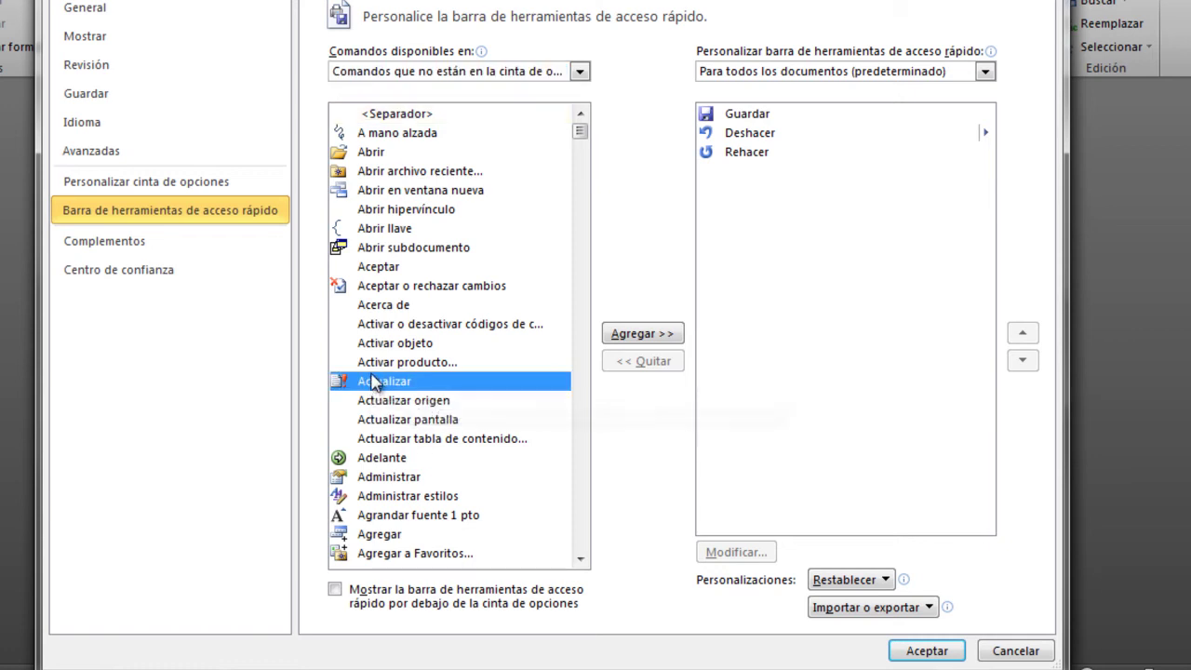
pyautogui.click(616, 333)
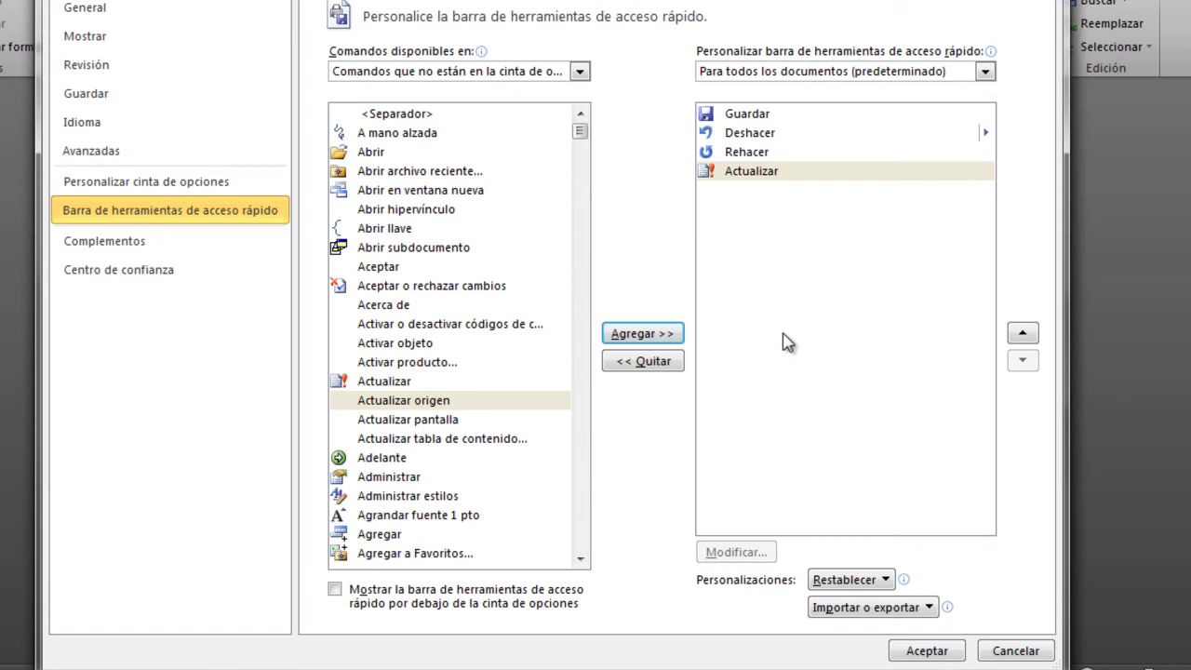
pyautogui.click(730, 175)
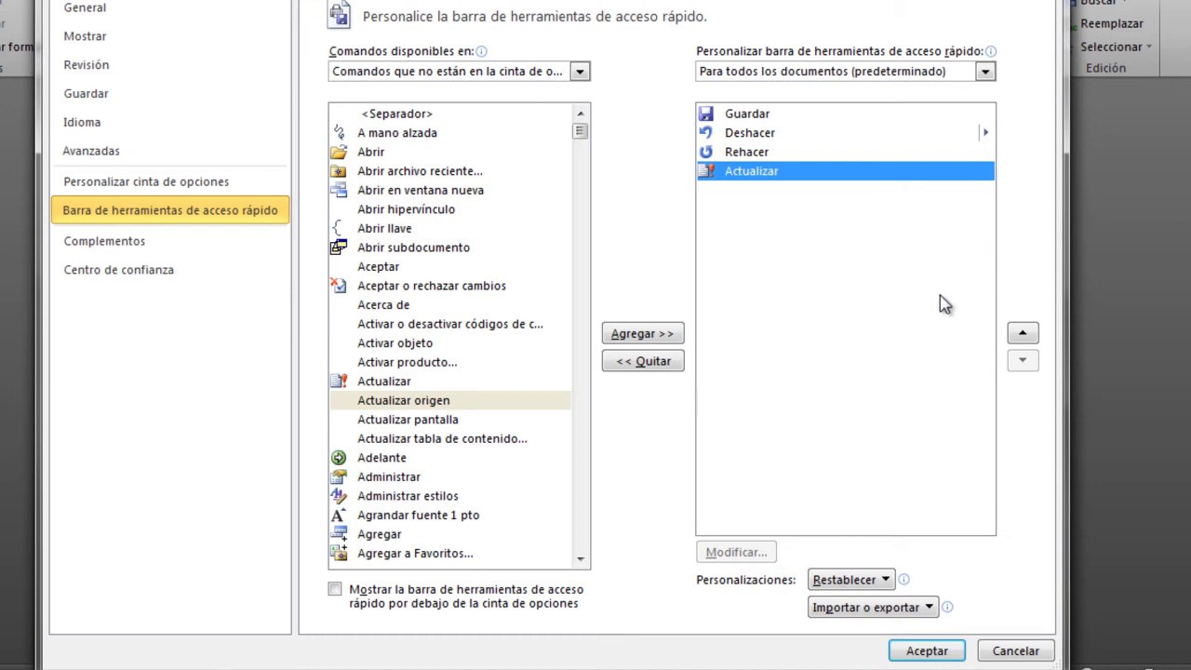
pyautogui.click(1024, 333)
pyautogui.click(1028, 335)
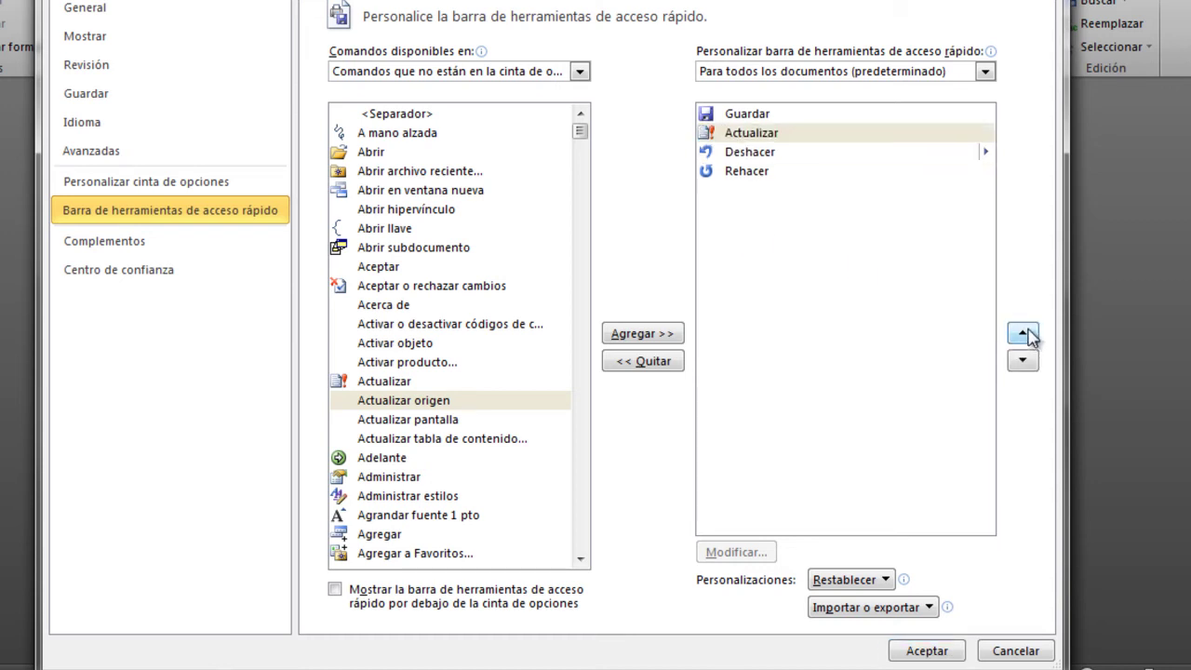
pyautogui.click(1021, 361)
pyautogui.click(1021, 363)
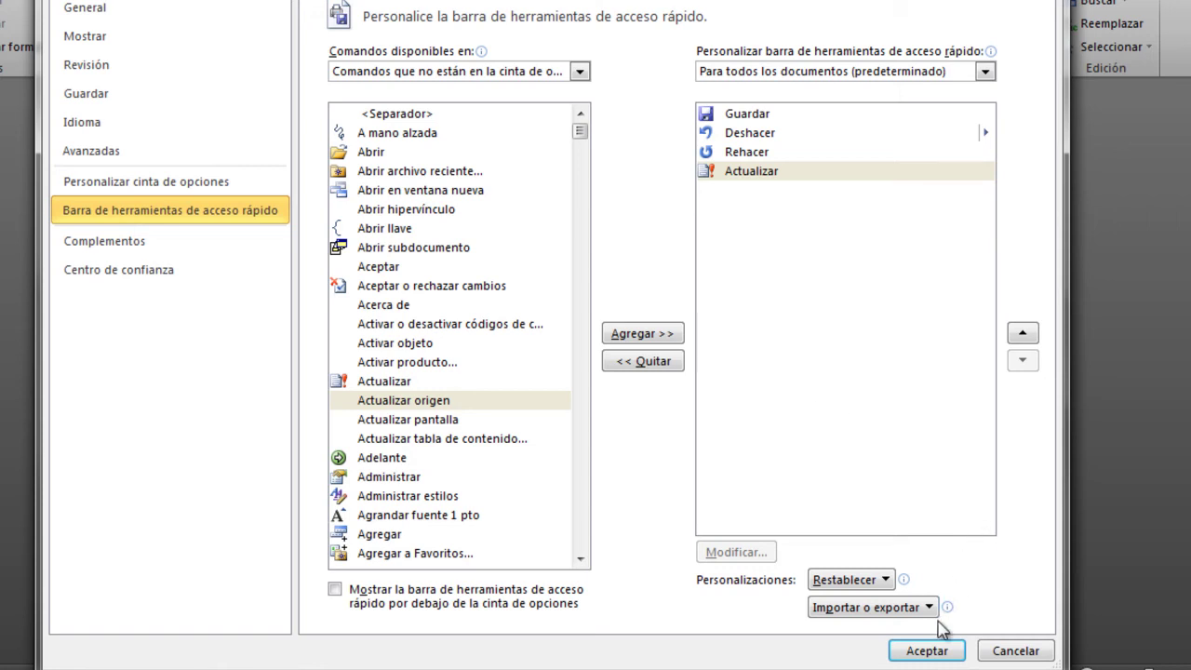
# - Apply the toolbar change, then tour every ribbon tab through Programador and back to Inicio
pyautogui.click(930, 648)
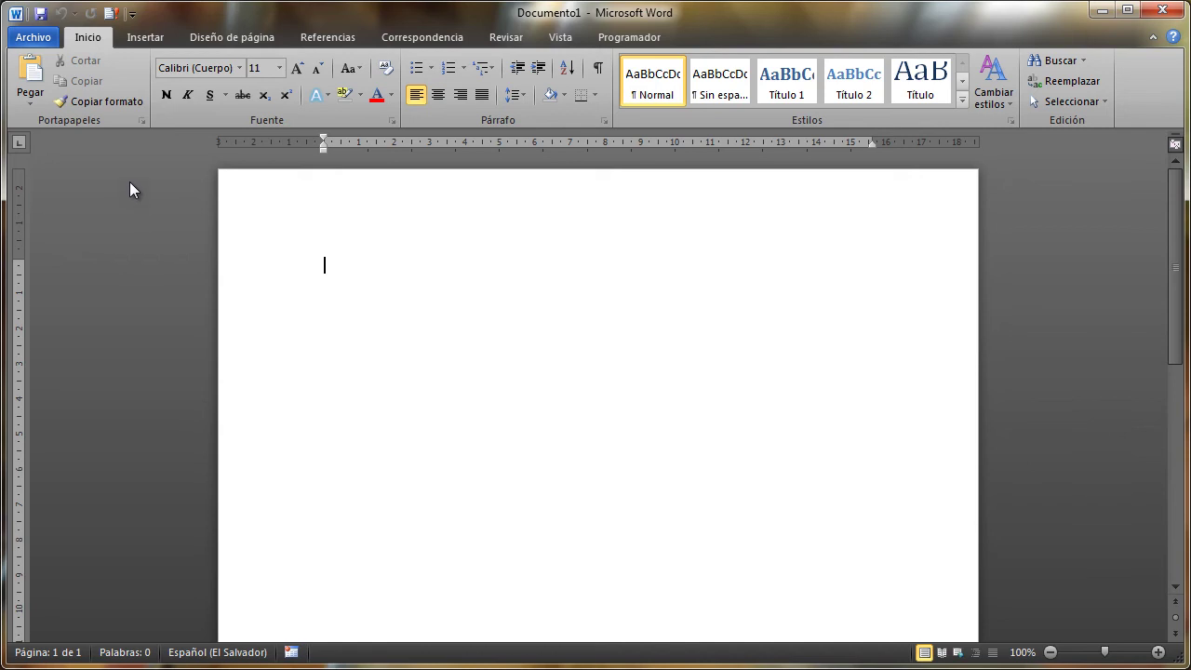
pyautogui.click(166, 35)
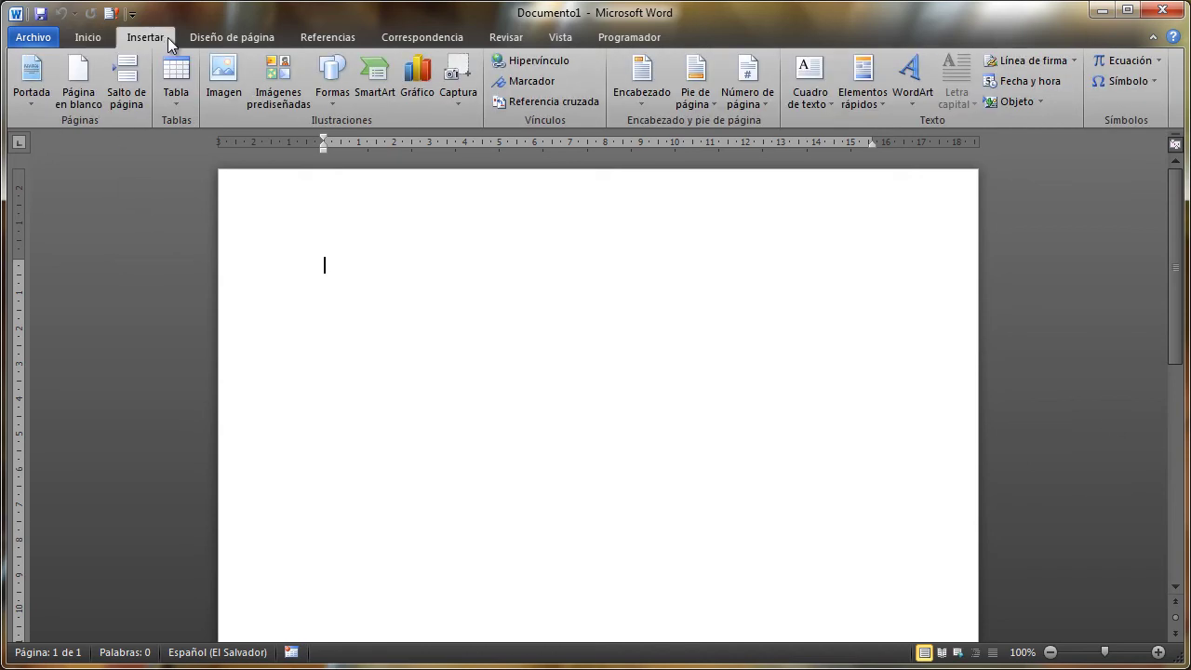
pyautogui.click(214, 37)
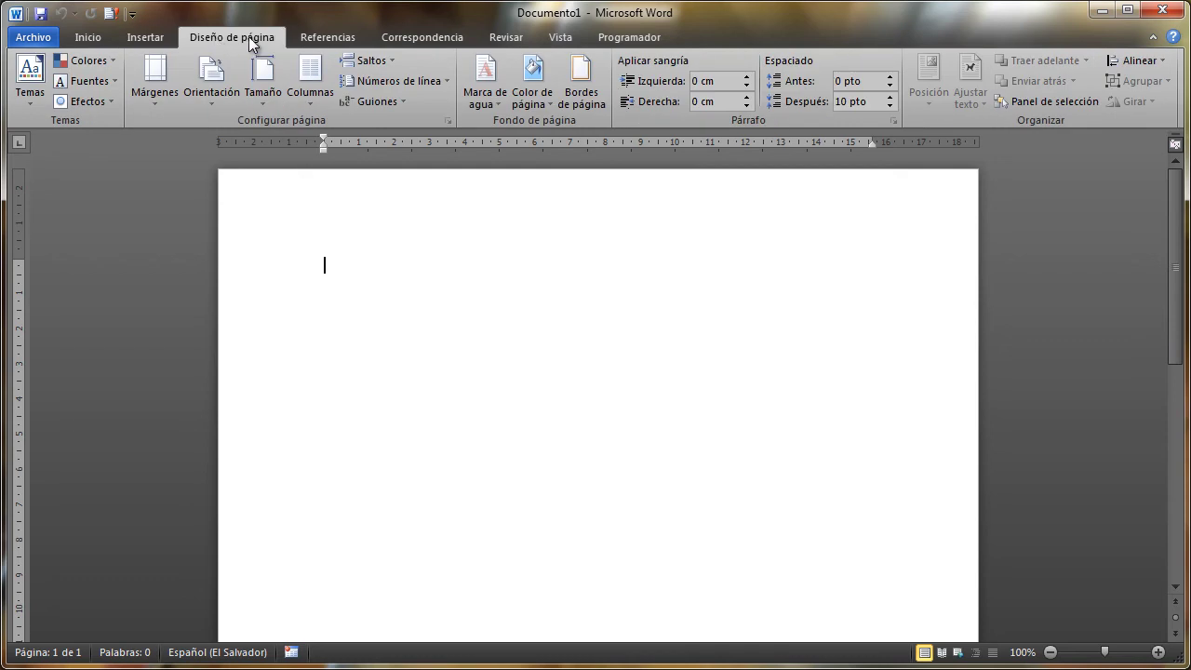
pyautogui.click(321, 38)
pyautogui.click(403, 36)
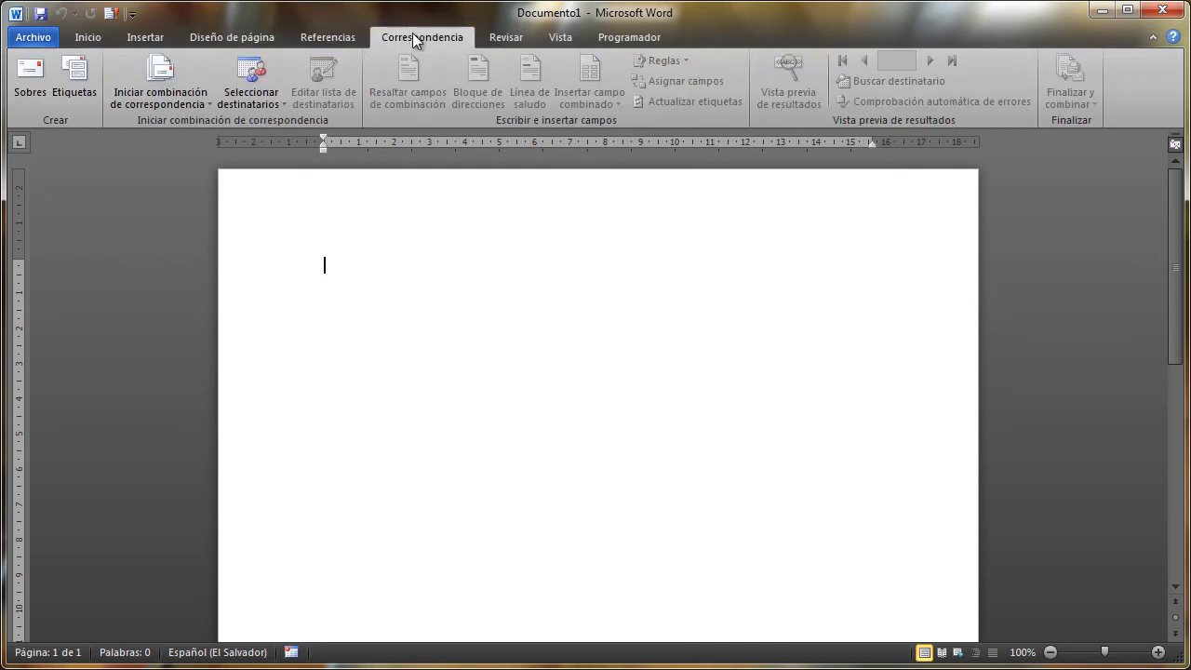
pyautogui.click(502, 38)
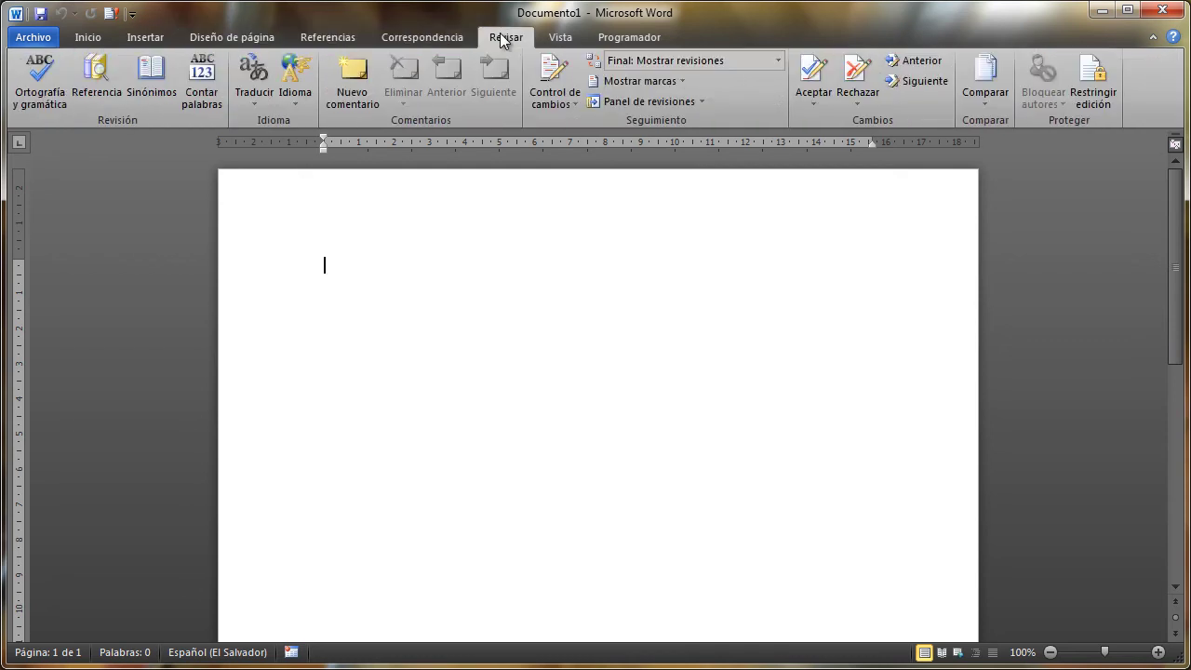
pyautogui.click(577, 41)
pyautogui.click(614, 37)
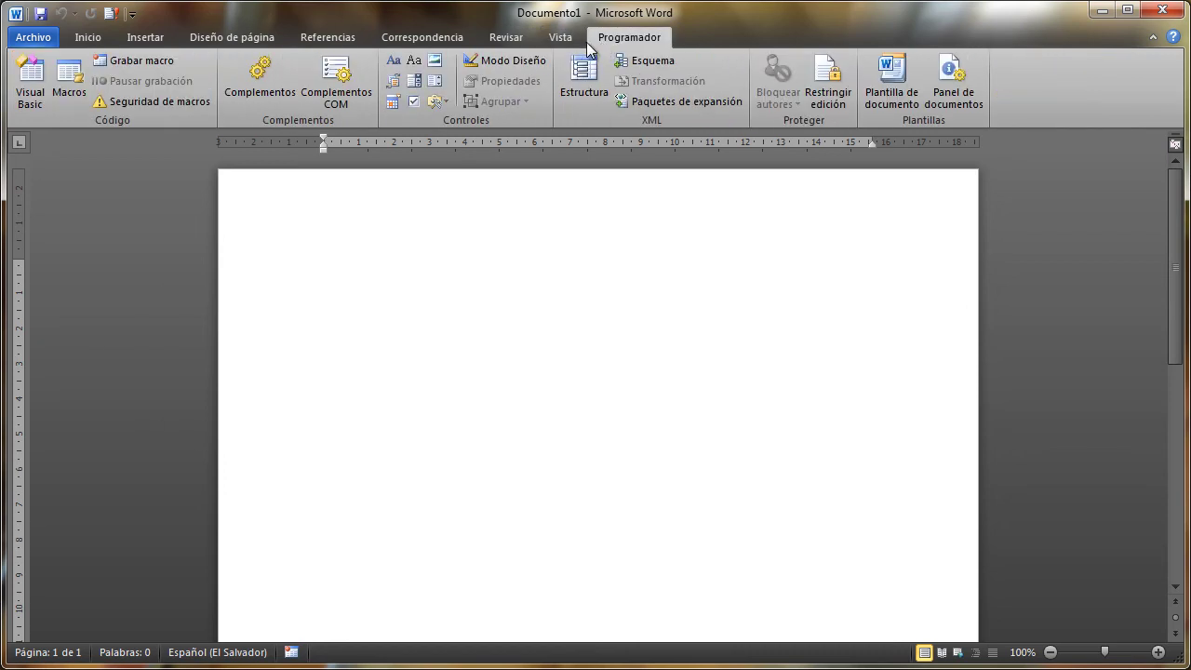
pyautogui.click(344, 39)
pyautogui.click(219, 37)
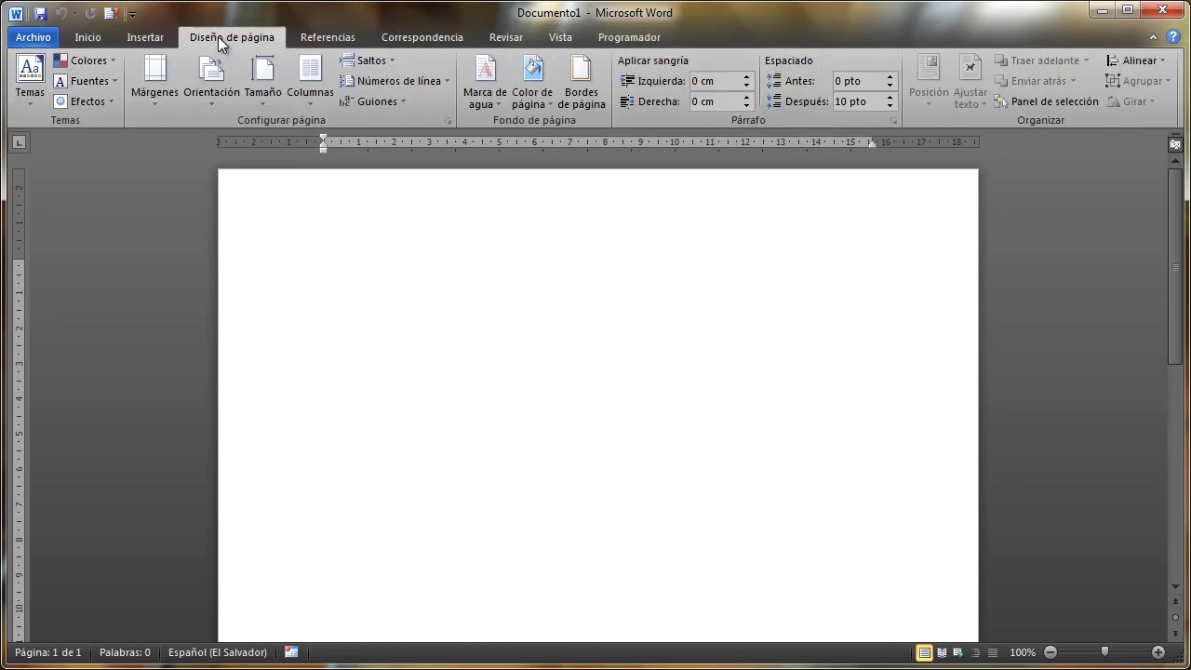
pyautogui.click(145, 39)
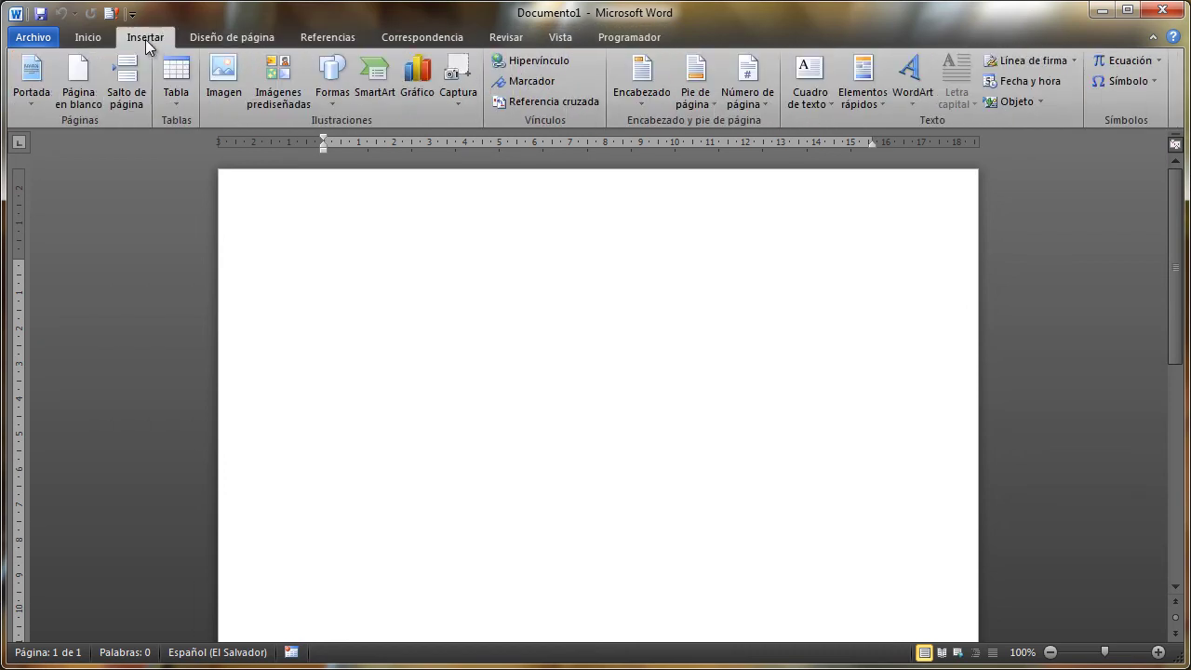
pyautogui.click(90, 37)
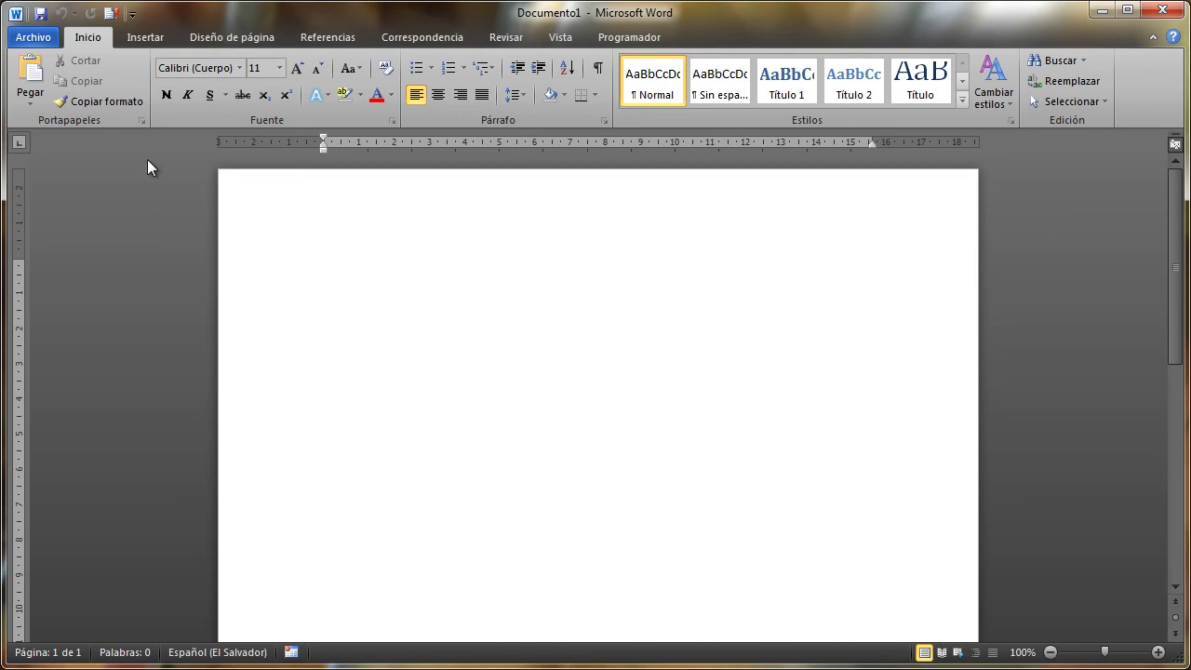
# - Flip through Insertar, Diseño de página and Referencias again, returning to Inicio
pyautogui.click(141, 37)
pyautogui.click(216, 37)
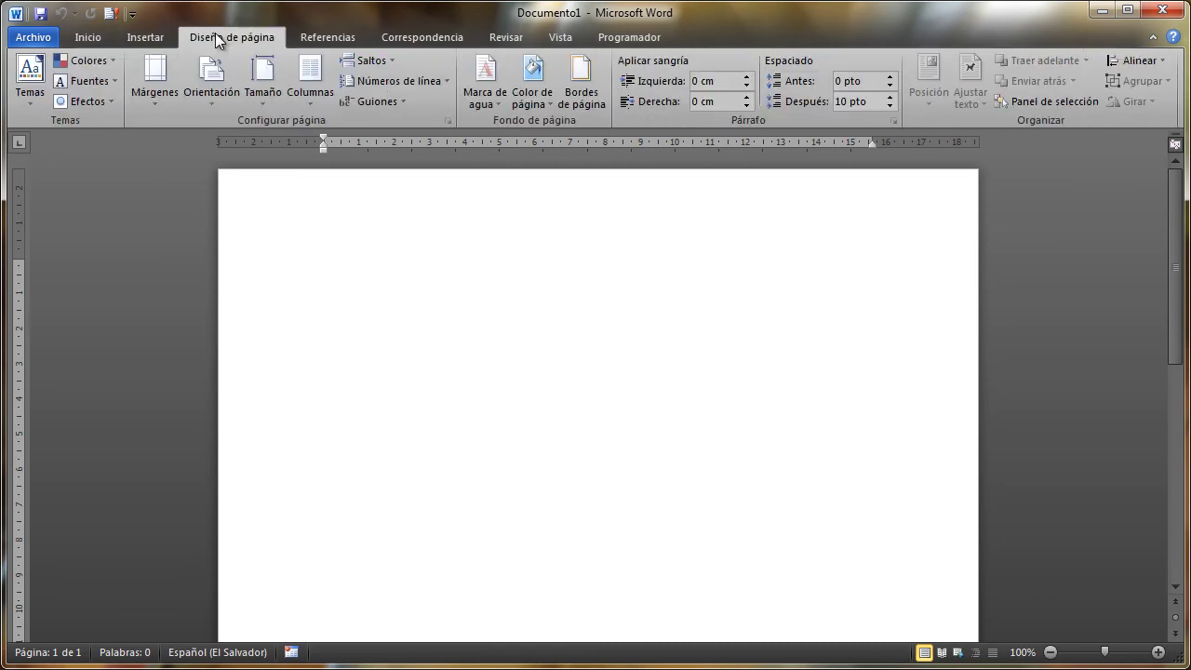
pyautogui.click(328, 37)
pyautogui.click(250, 38)
pyautogui.click(151, 37)
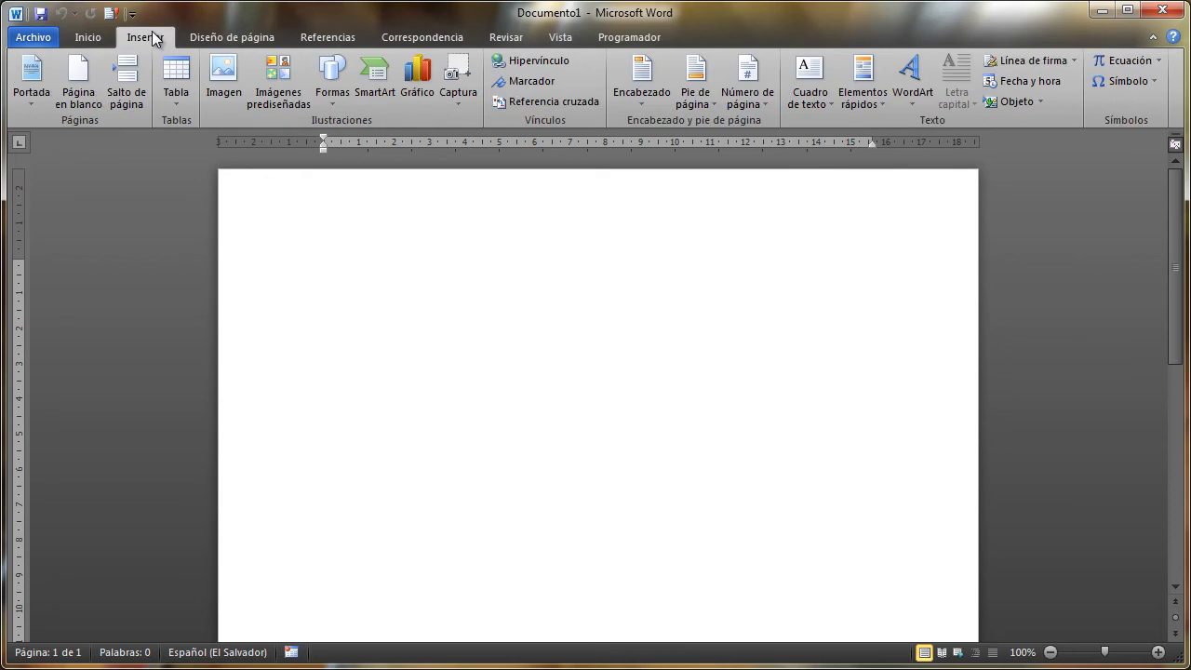
pyautogui.click(89, 37)
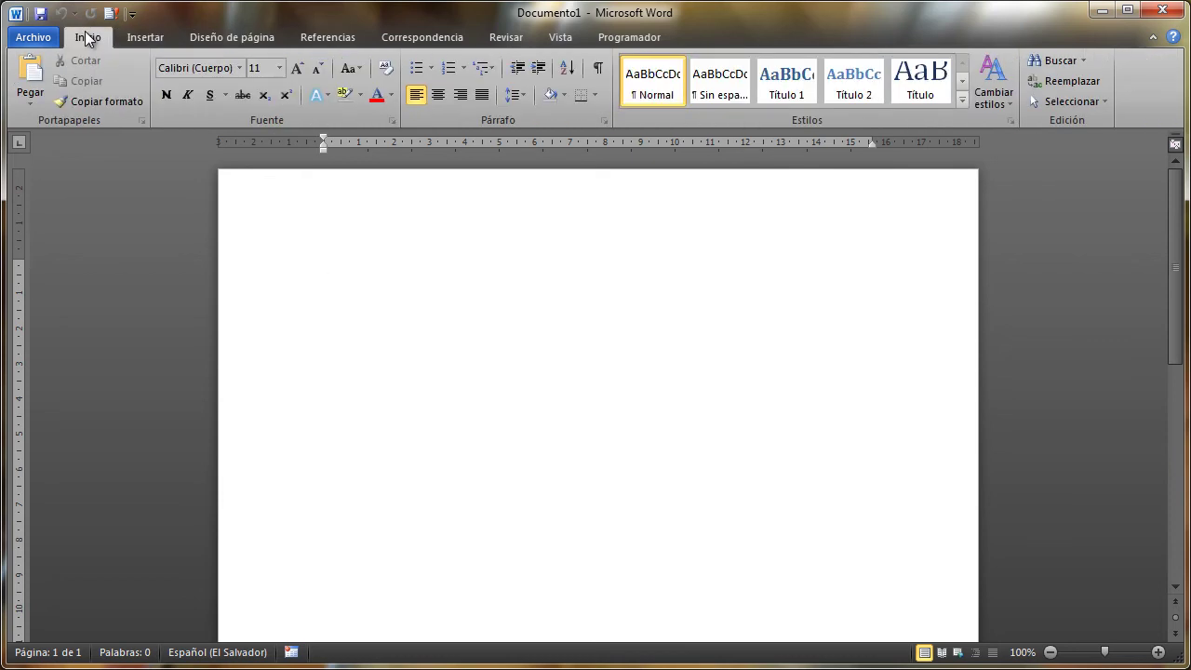
# - Preview the underline, highlight colour and text case dropdowns on Inicio without applying anything
pyautogui.click(224, 95)
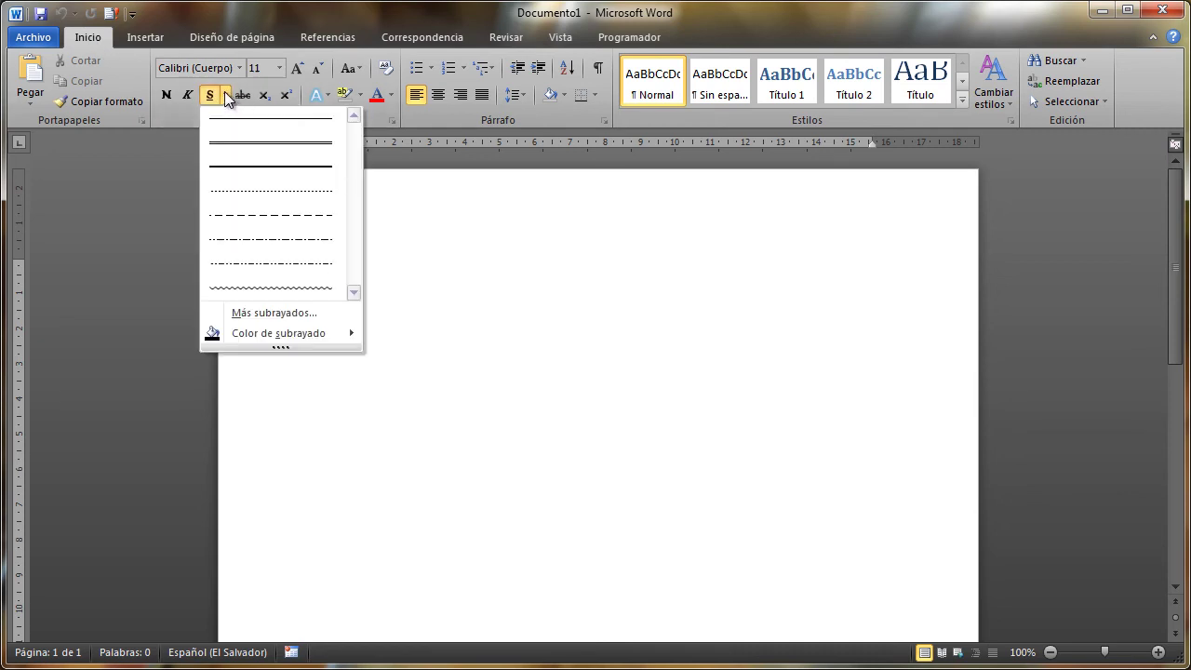
pyautogui.click(224, 91)
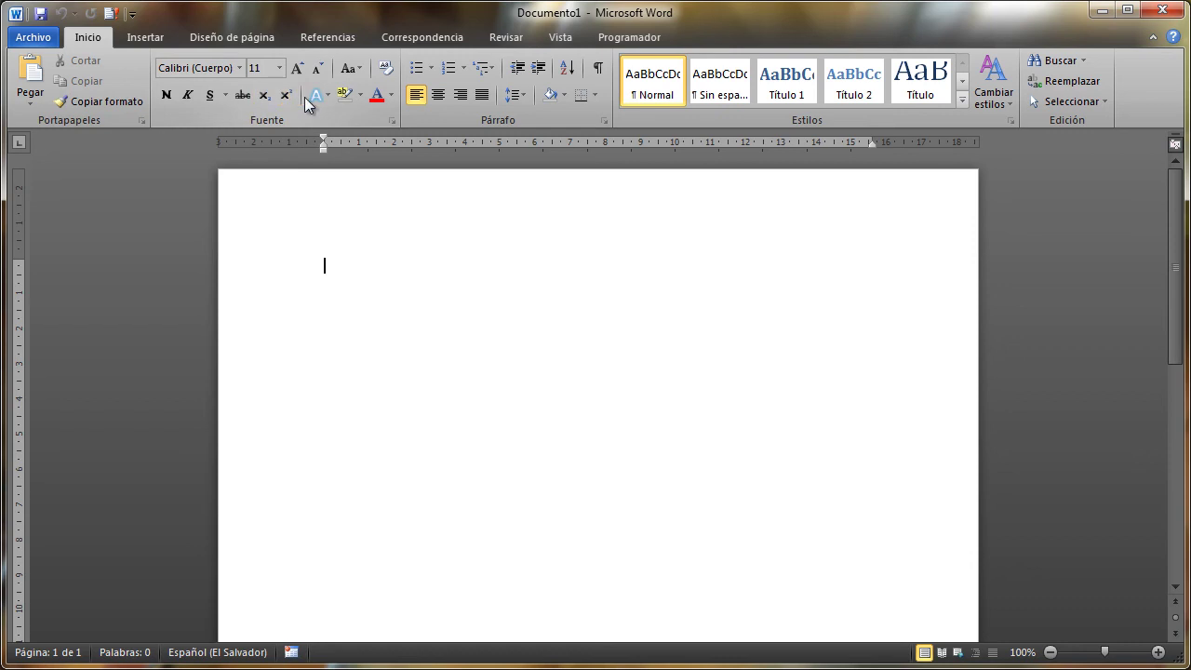
pyautogui.click(360, 95)
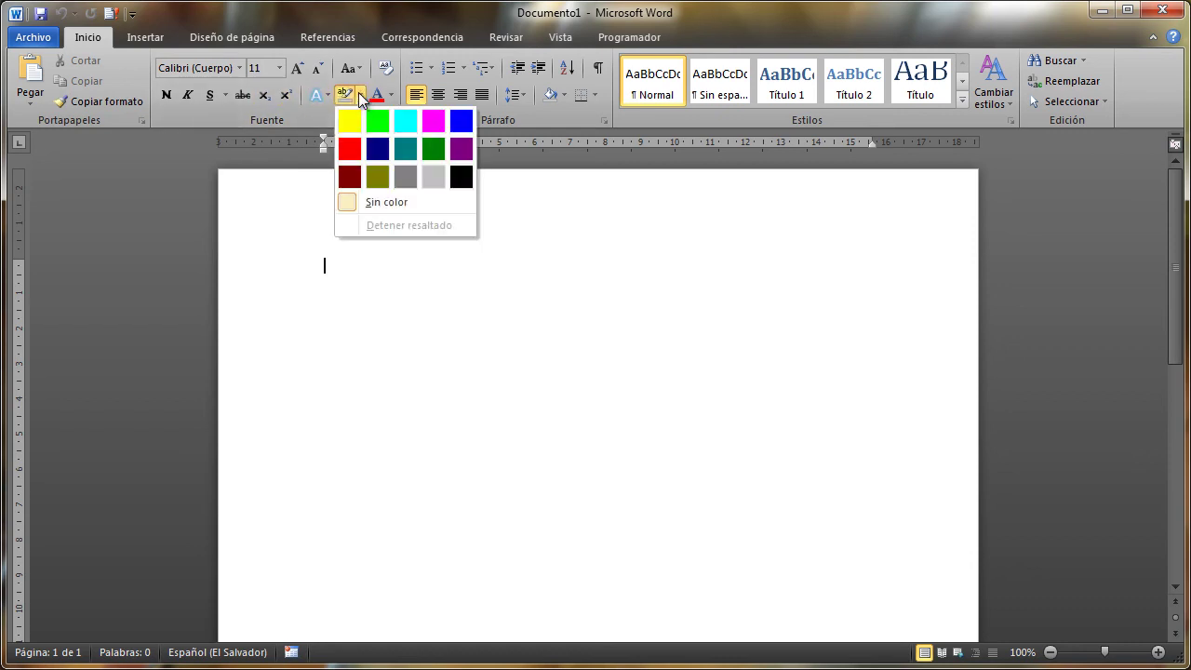
pyautogui.click(354, 74)
pyautogui.click(362, 71)
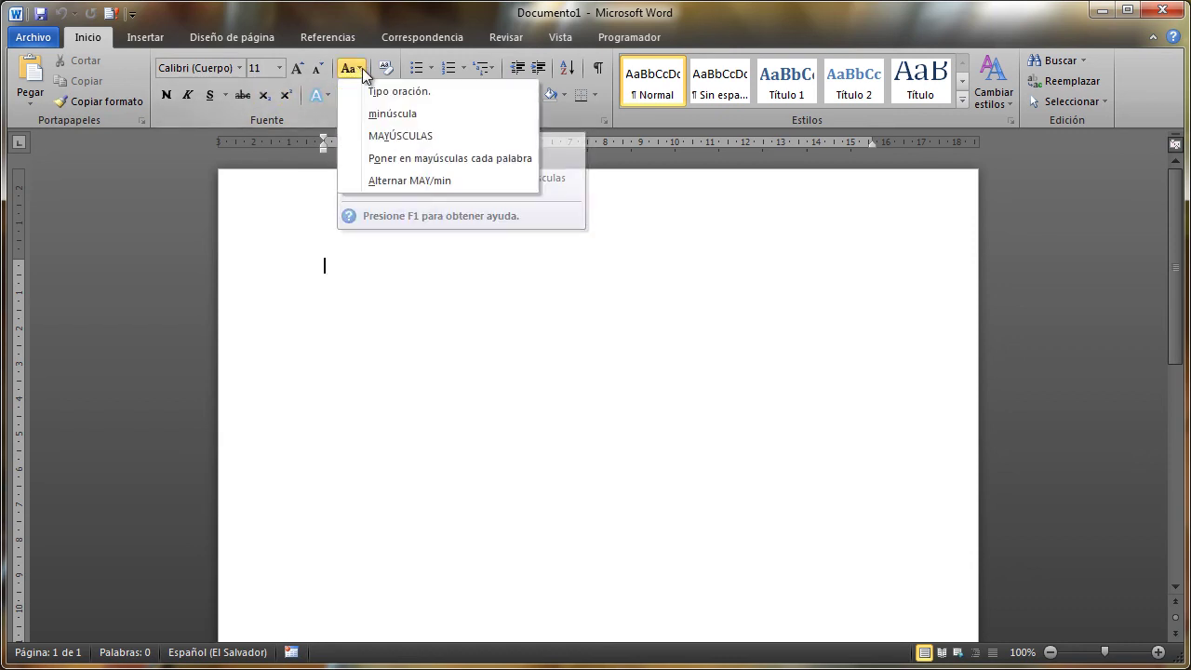
pyautogui.click(364, 75)
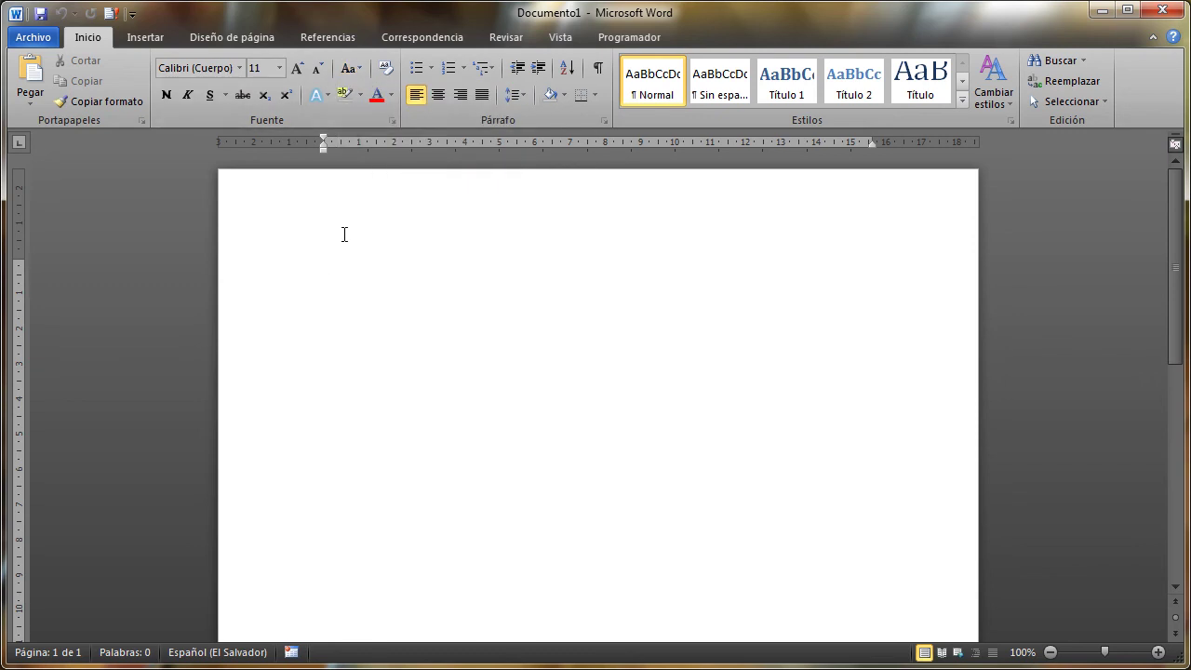
# - Switch among Insertar, Diseño de página and Referencias, ending on the Insertar tab
pyautogui.click(149, 39)
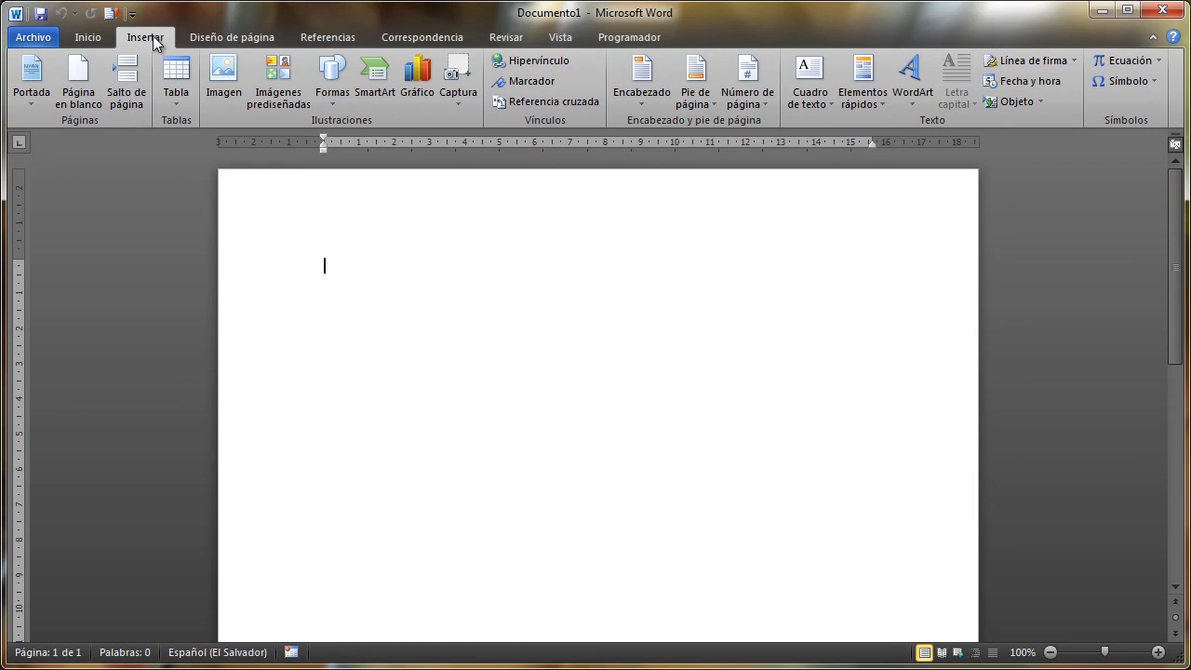
pyautogui.click(213, 39)
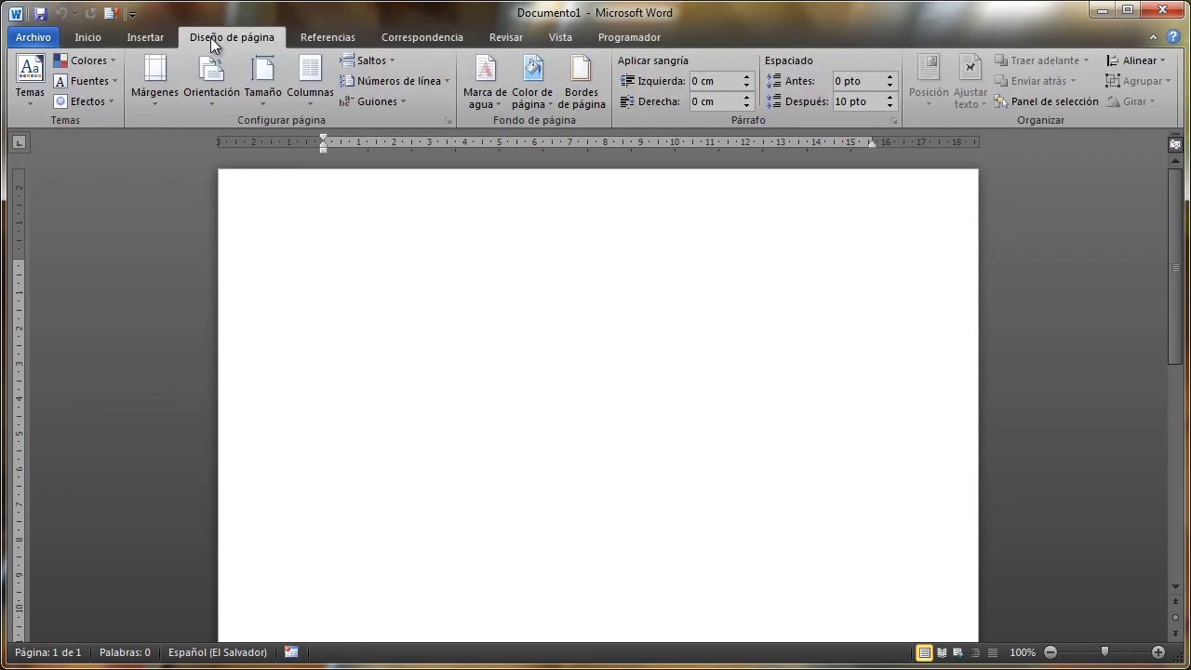
pyautogui.click(326, 37)
pyautogui.click(244, 35)
pyautogui.click(149, 37)
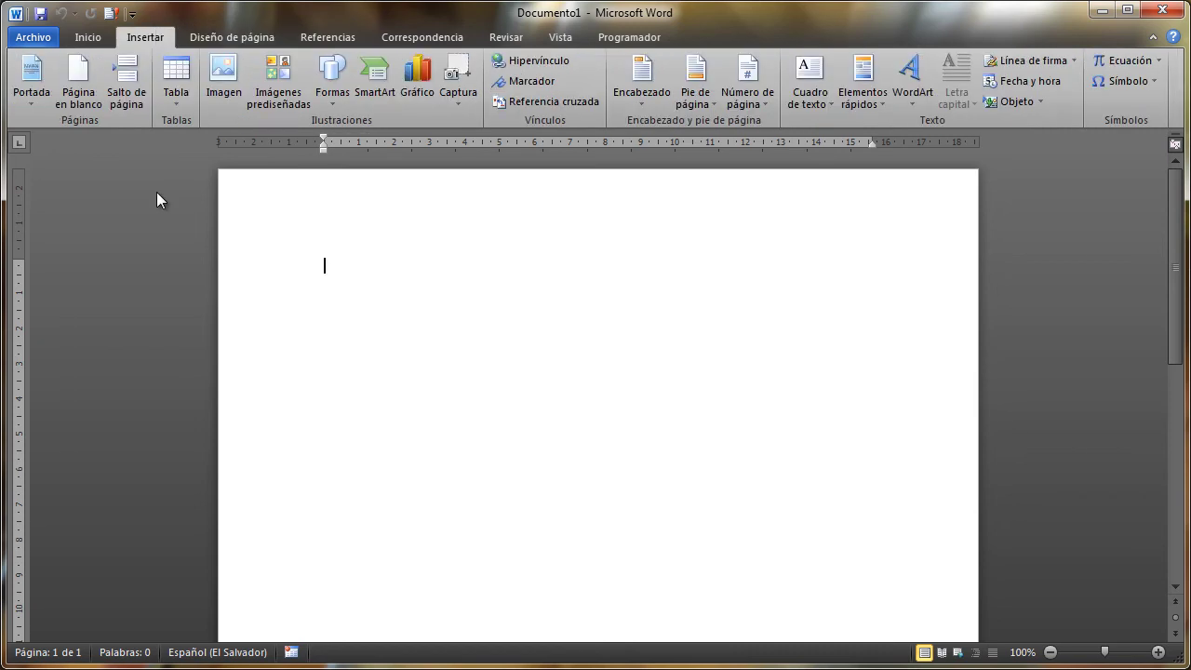
# - Insert a 5-column by 3-row table and place the cursor below it
pyautogui.click(181, 73)
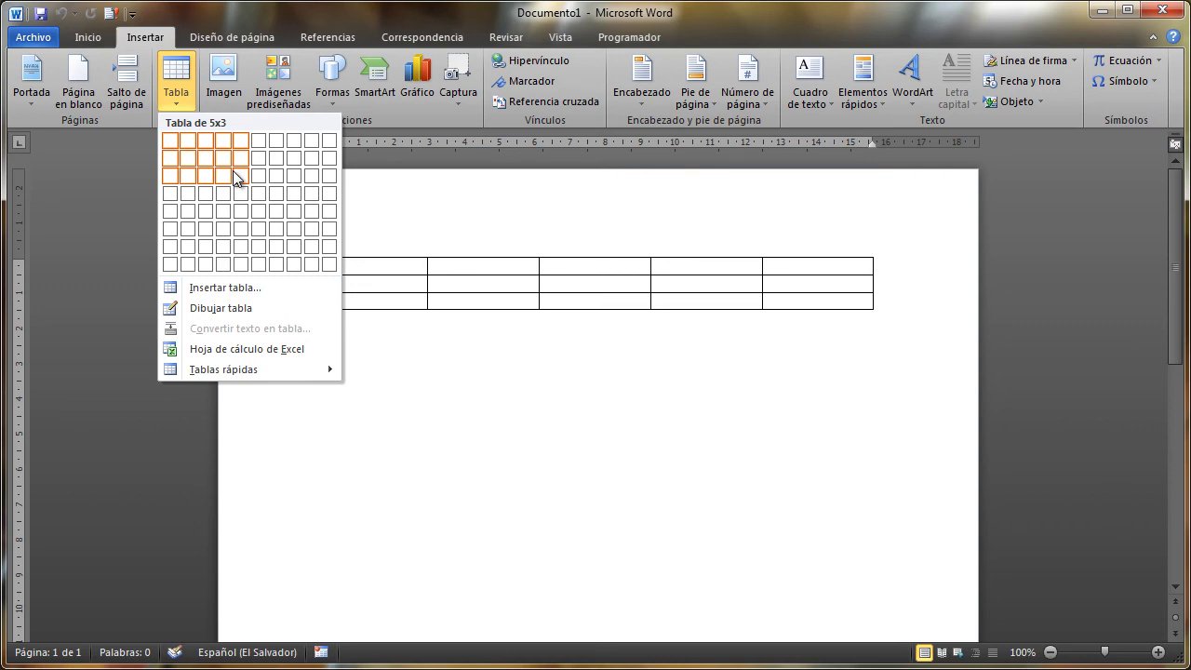
pyautogui.click(238, 176)
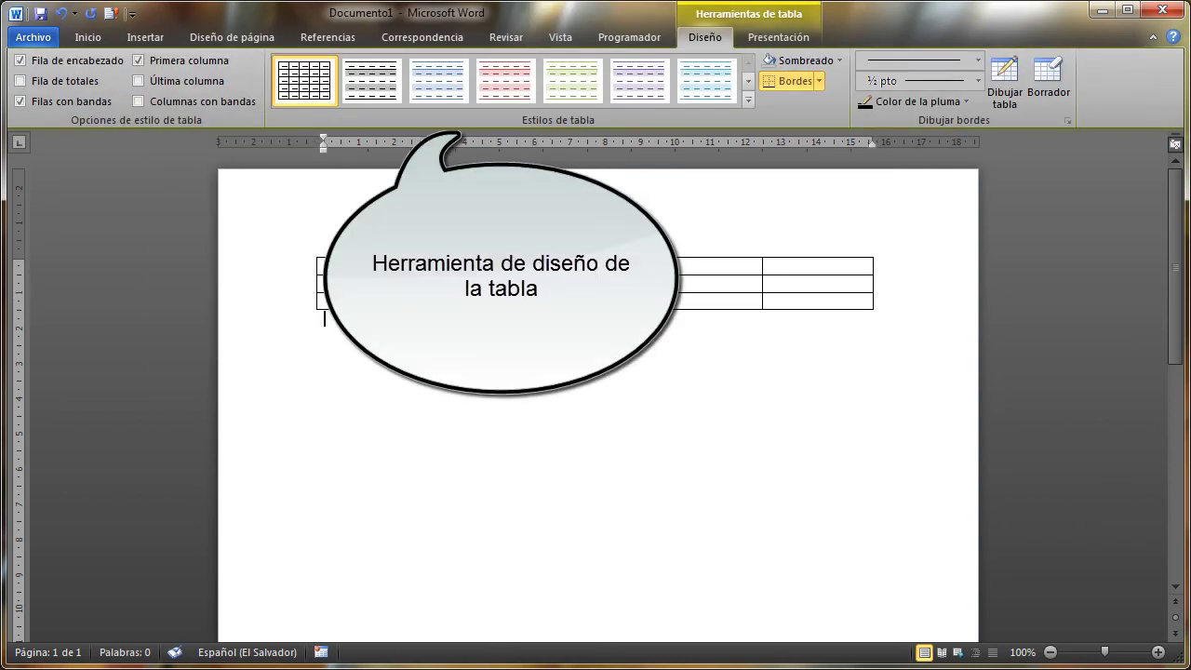
pyautogui.click(557, 407)
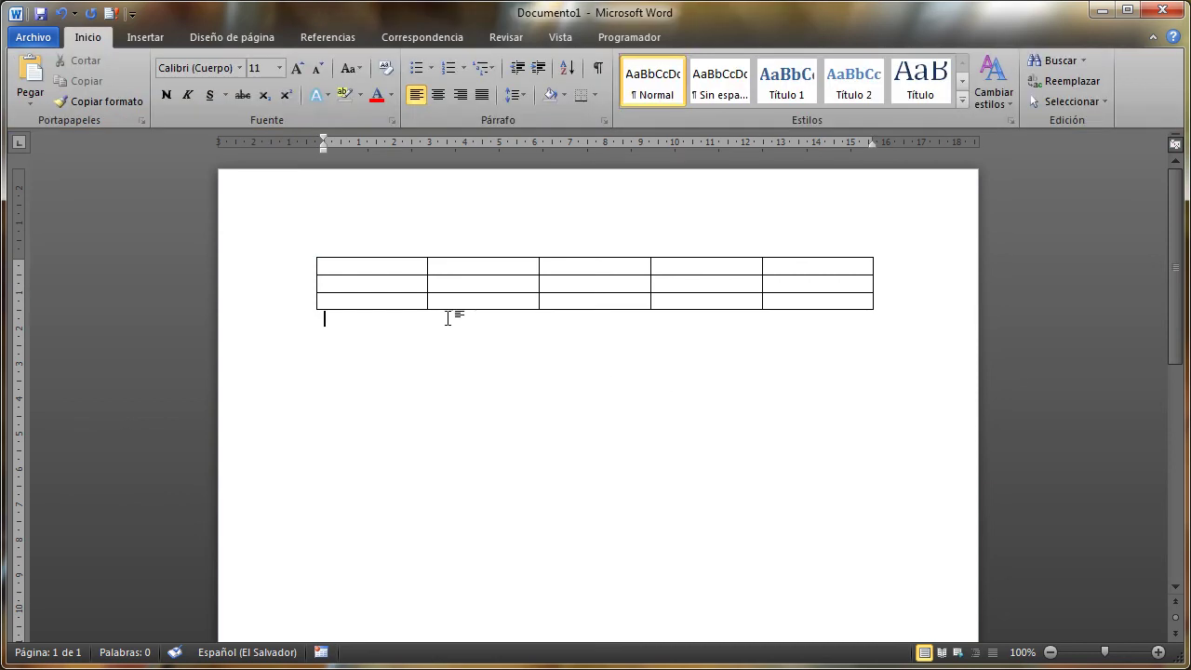
pyautogui.click(463, 267)
pyautogui.click(359, 254)
pyautogui.click(381, 356)
pyautogui.press('alt')
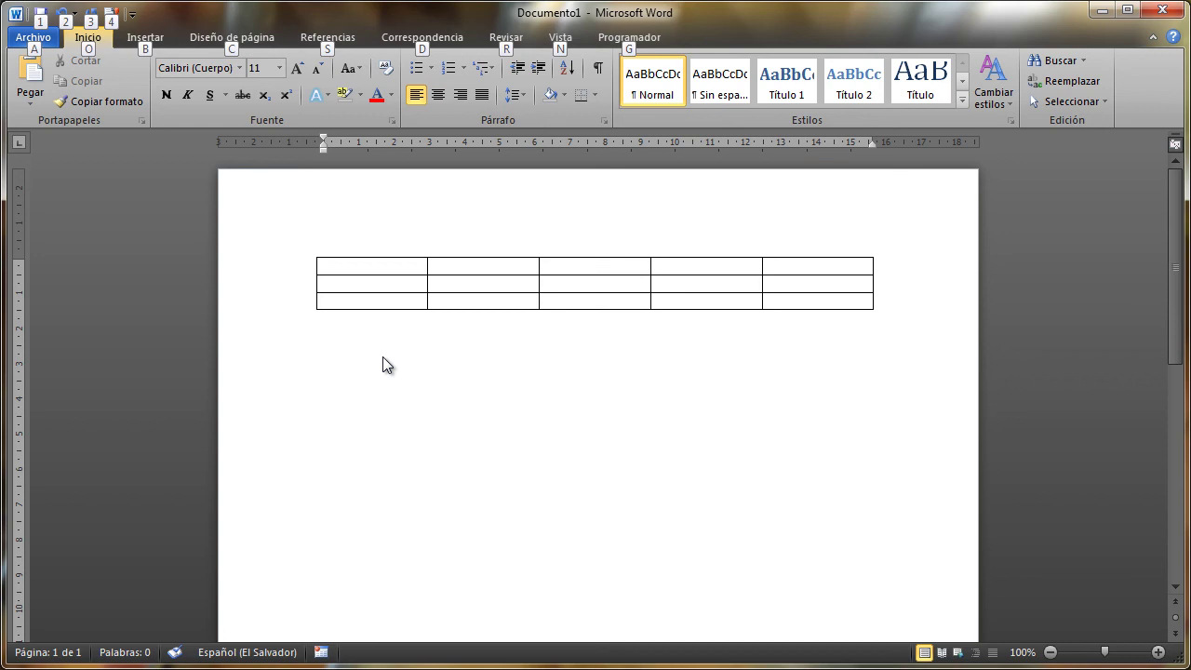
pyautogui.press('alt')
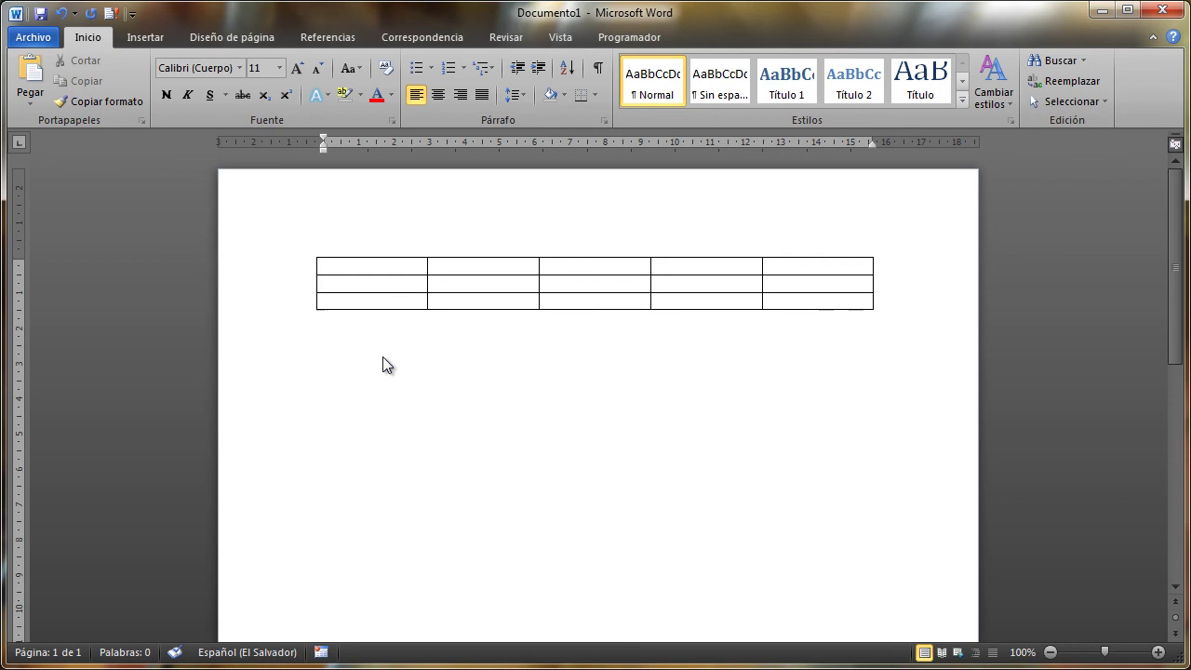
# - Switch between the Referencias and Correspondencia tabs
pyautogui.click(327, 39)
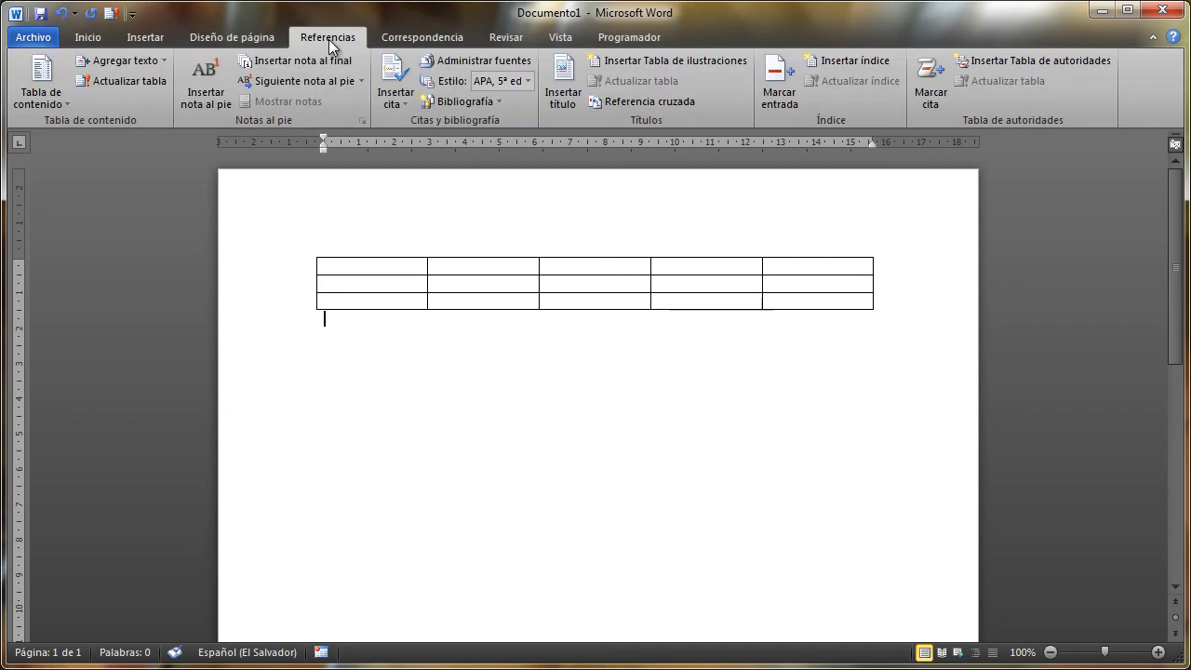
pyautogui.click(404, 37)
pyautogui.click(338, 36)
# - Collapse the ribbon to tab names, then temporarily view Referencias, Correspondencia and Revisar
pyautogui.doubleClick(340, 40)
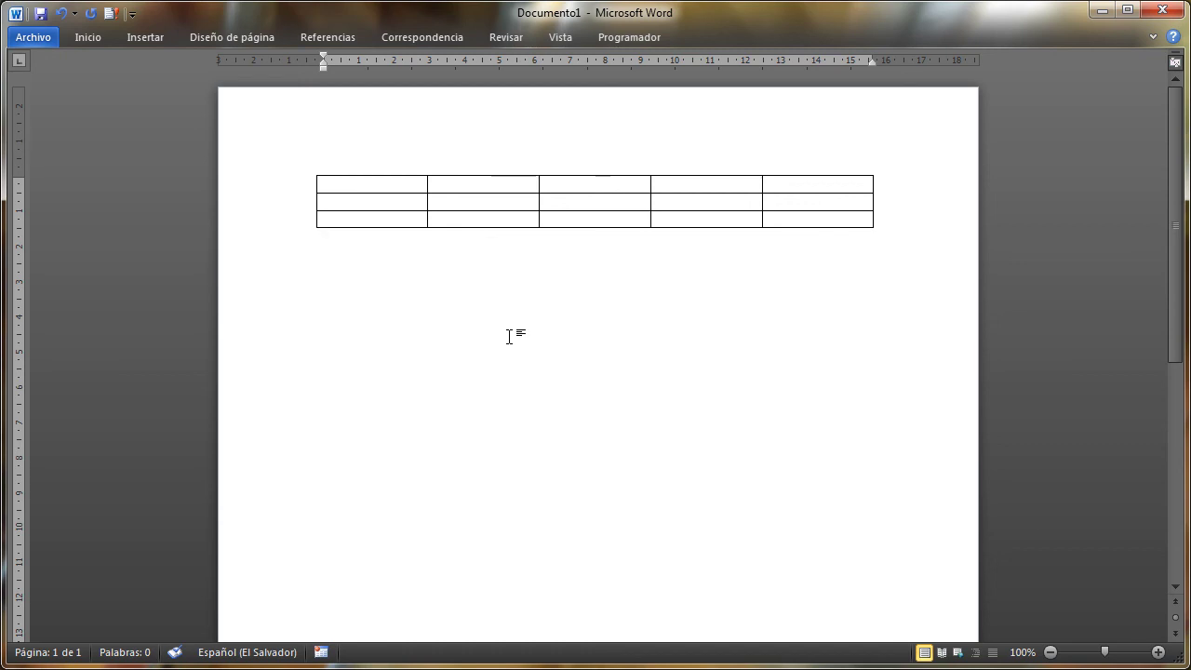
pyautogui.click(332, 37)
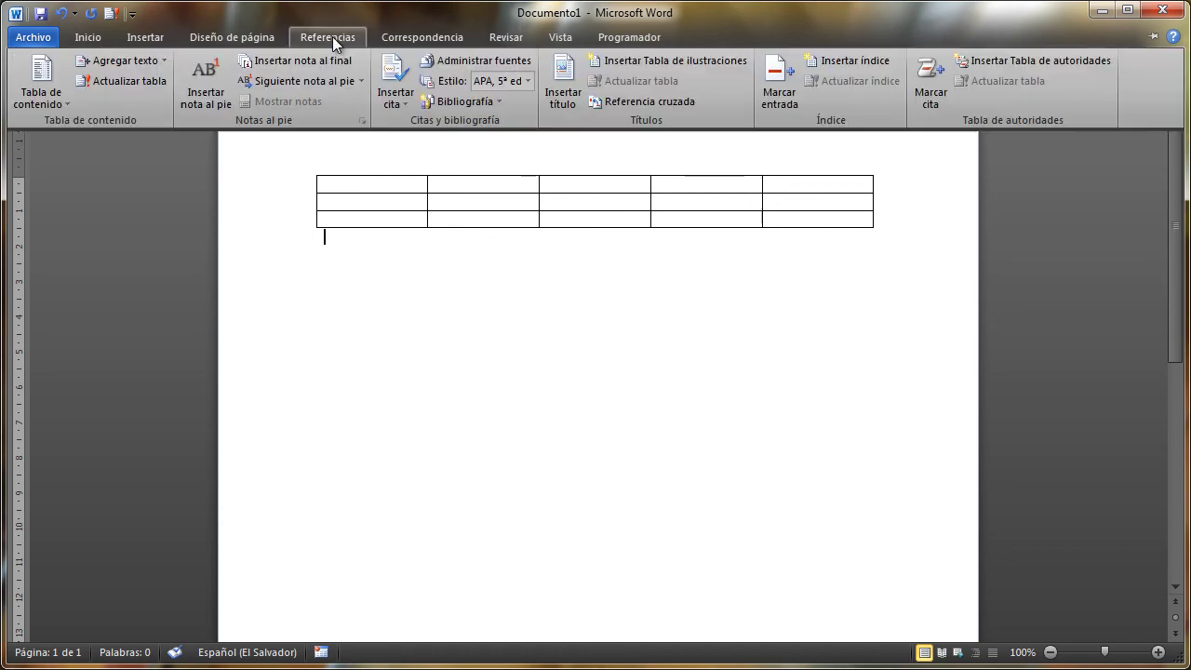
pyautogui.click(403, 36)
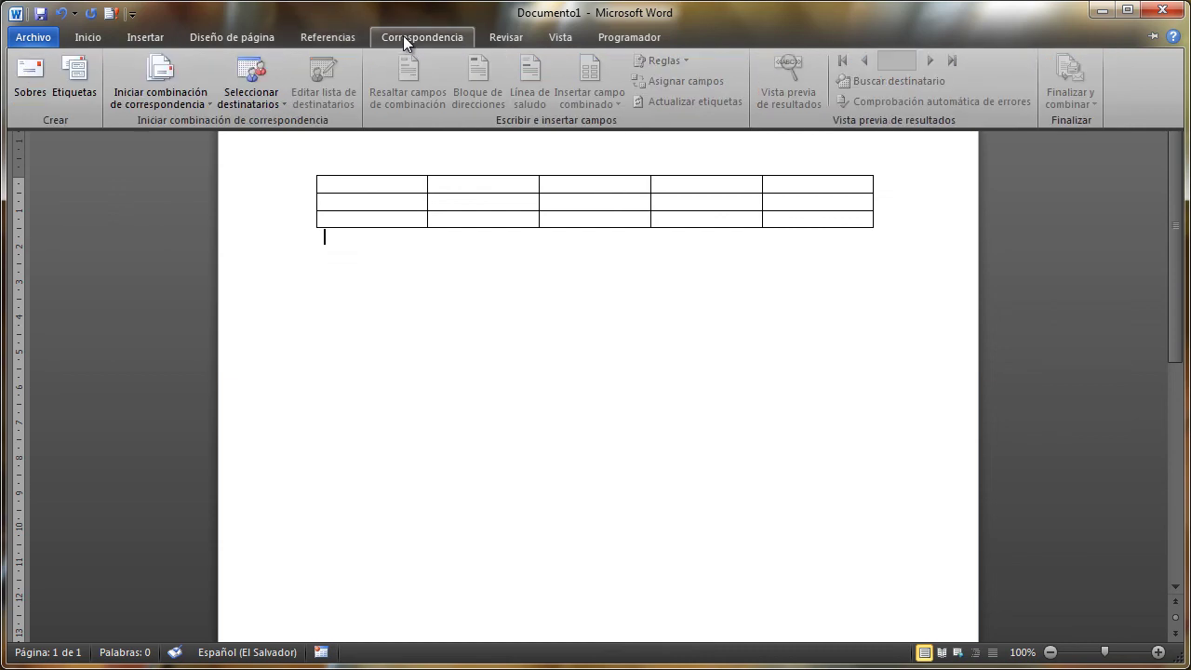
pyautogui.click(505, 37)
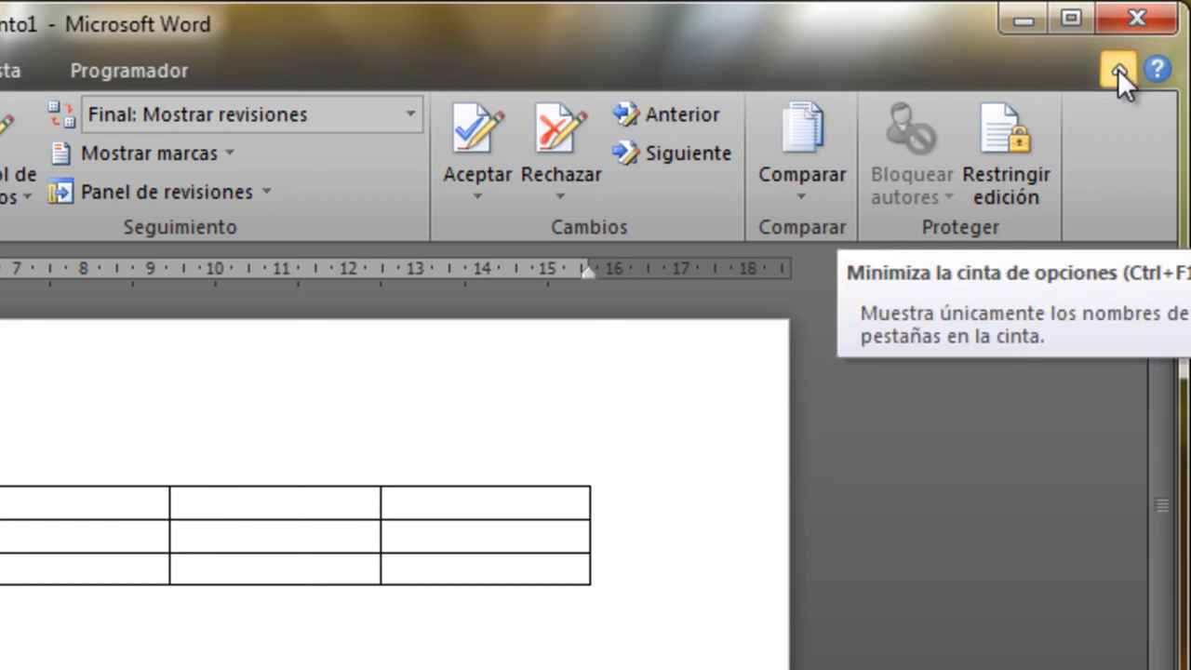
# - Collapse the ribbon with the Minimize the Ribbon arrow, then pin it open again
pyautogui.click(1120, 70)
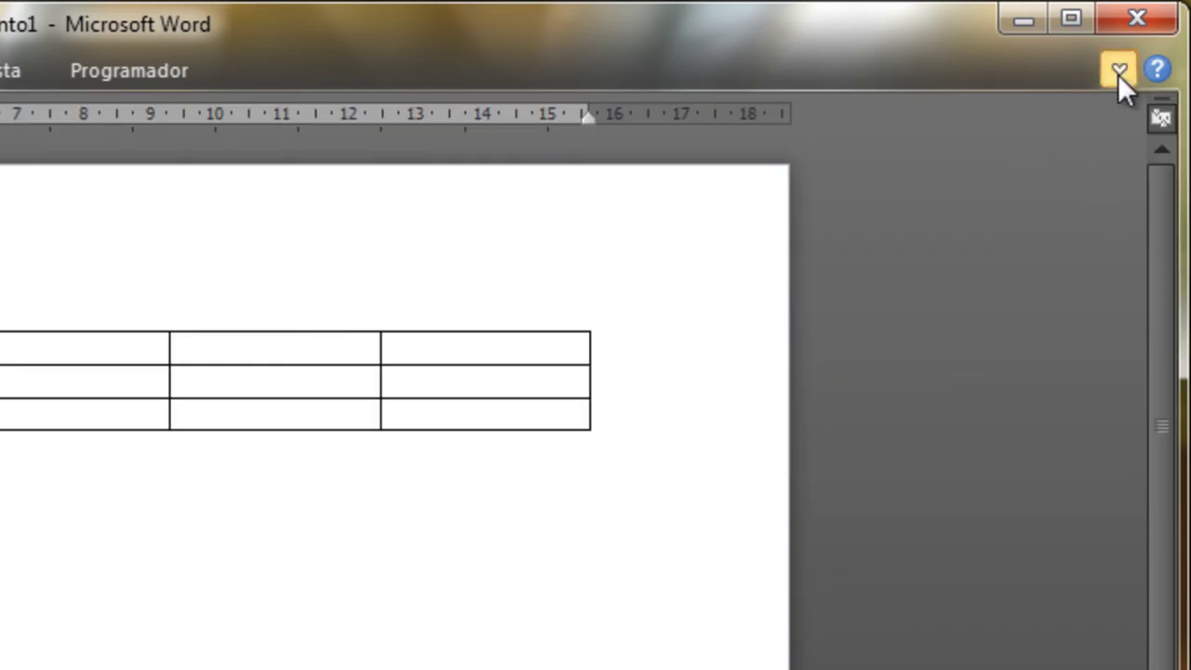
pyautogui.click(1120, 71)
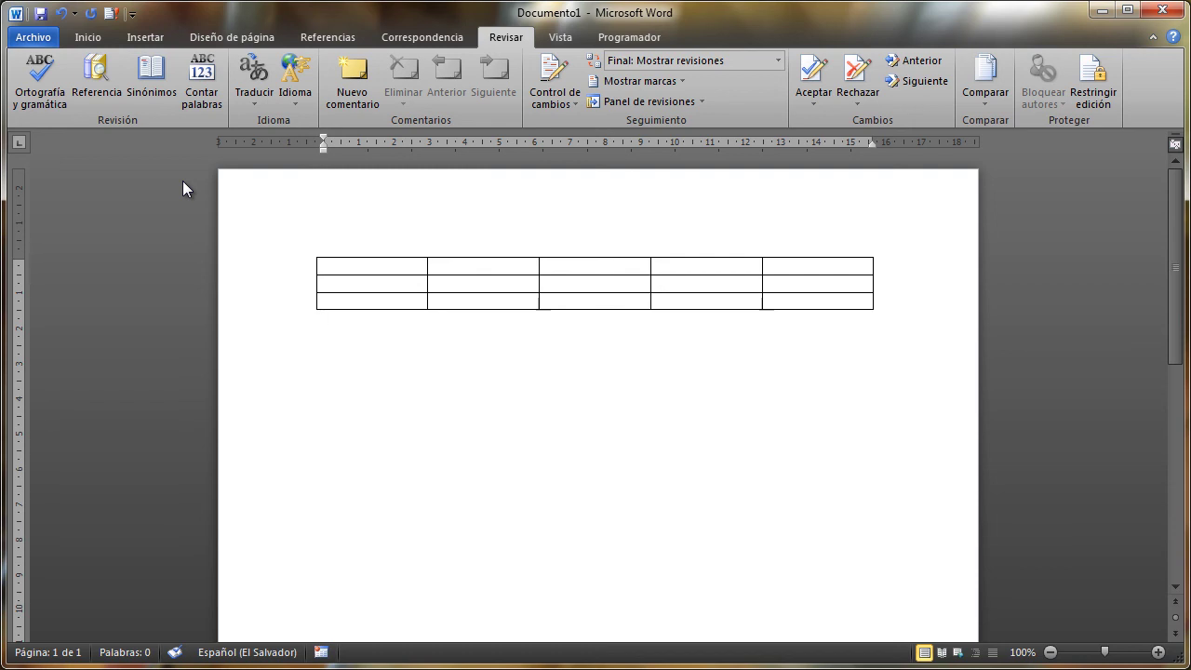
# - View Información and Reciente in the Archivo view, then return to the document on Referencias
pyautogui.click(36, 37)
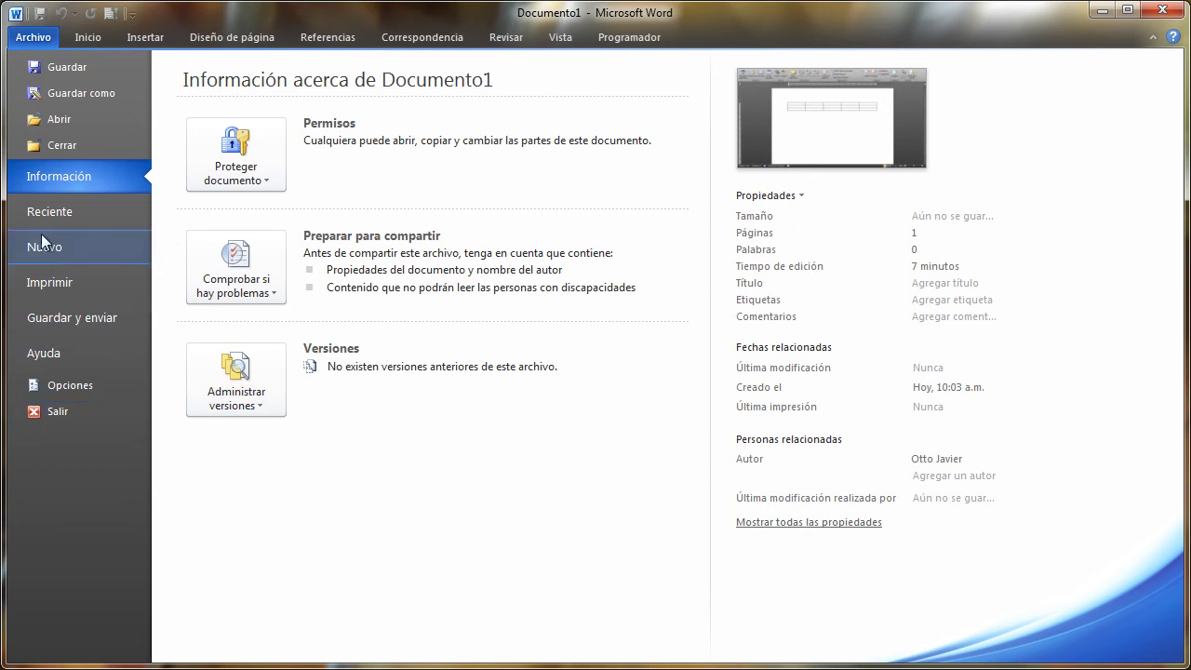
pyautogui.click(56, 207)
pyautogui.click(332, 39)
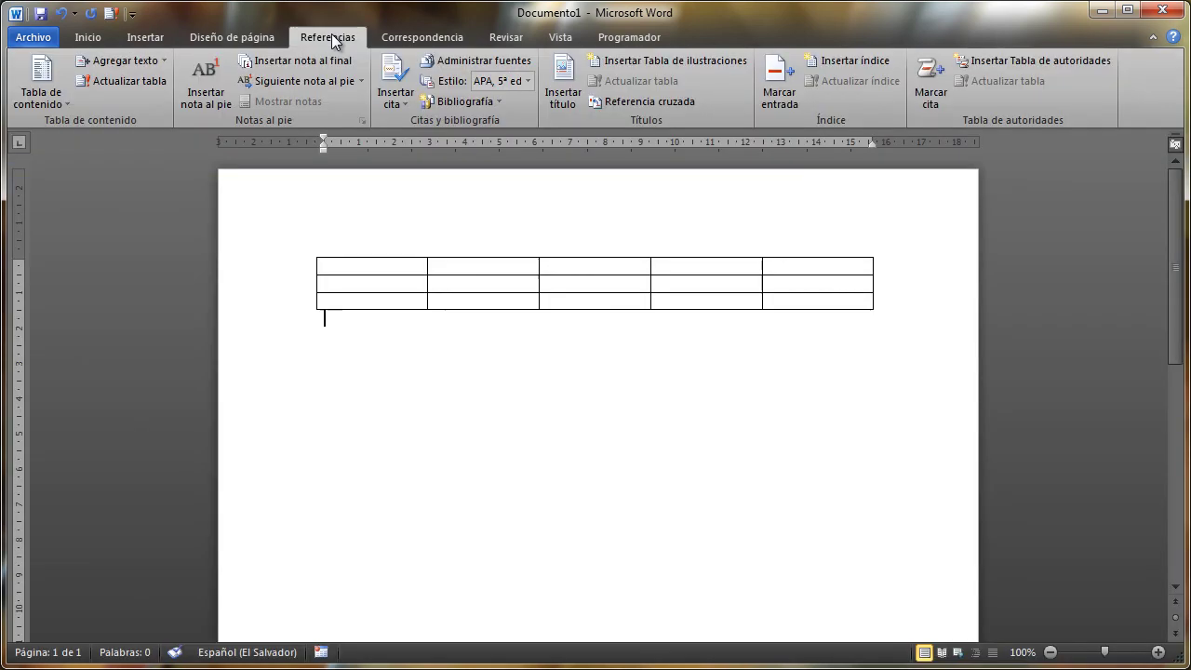